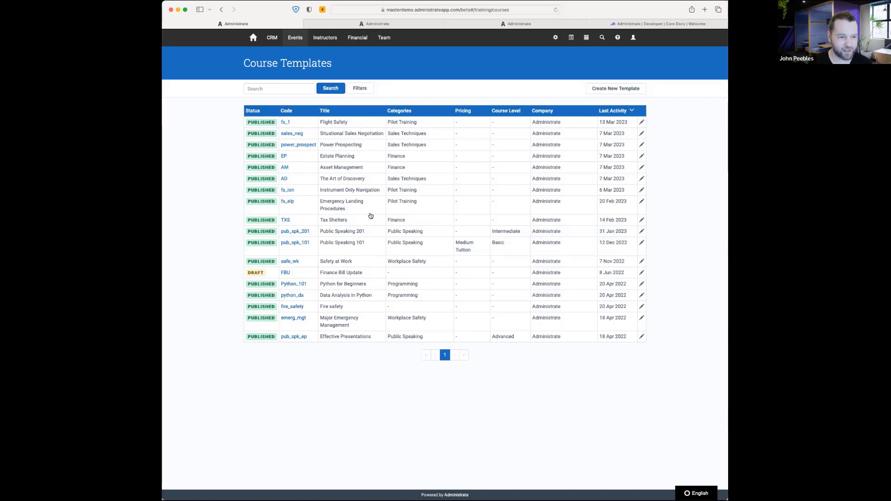
Open the Public Speaking 201 course template for editing.
right_click(350, 232)
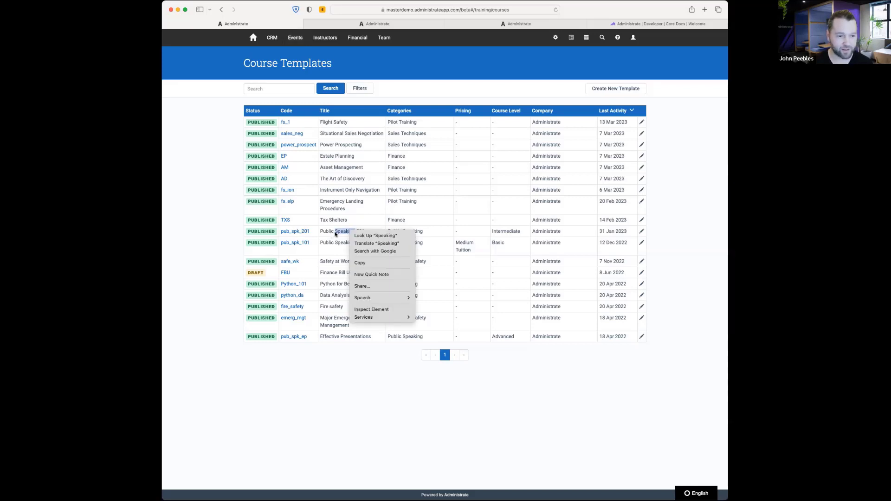
left_click(334, 235)
left_click(334, 236)
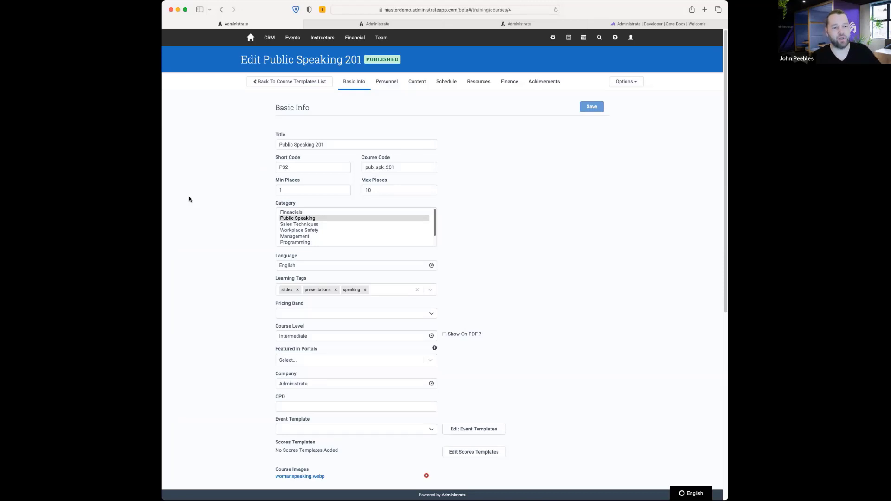
Examine the course template's Basic Info fields and display its Personnel settings.
scroll(191, 199, "down", 3)
scroll(193, 195, "down", 10)
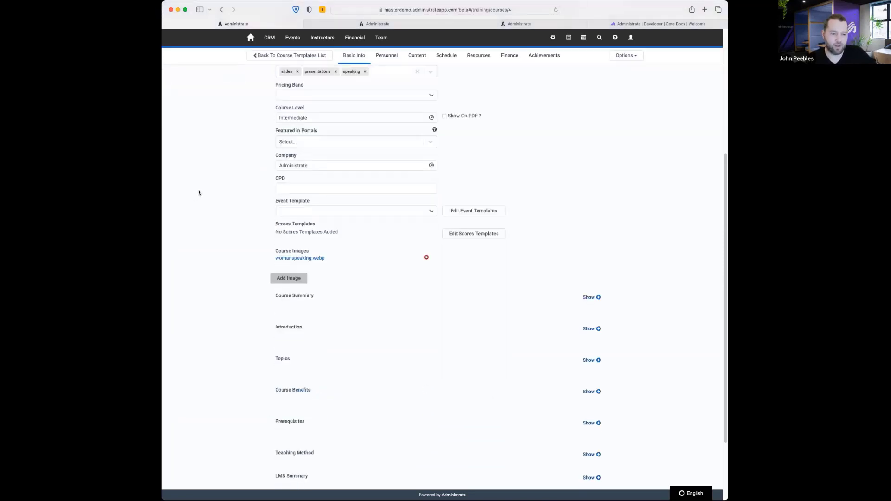
scroll(204, 192, "up", 12)
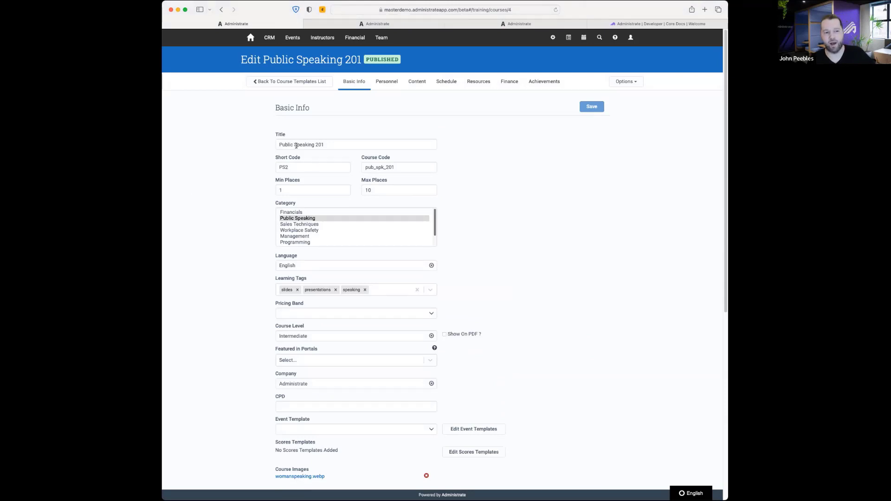
scroll(258, 195, "down", 3)
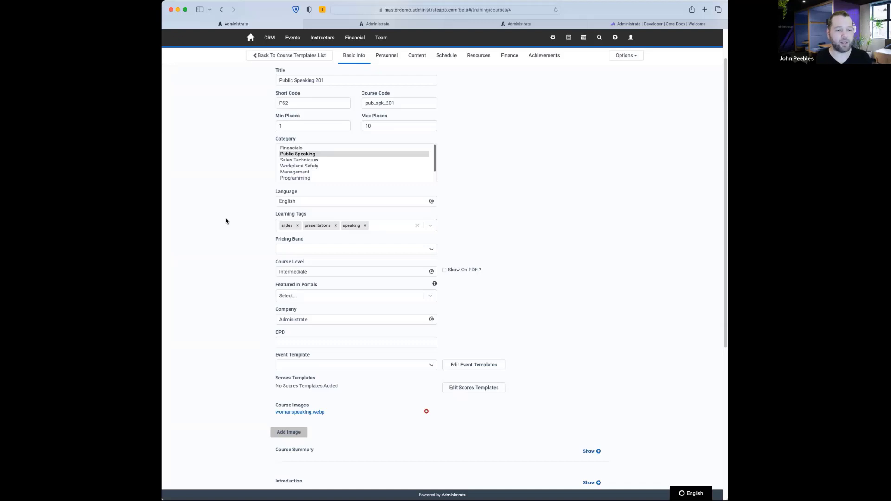
scroll(232, 222, "down", 5)
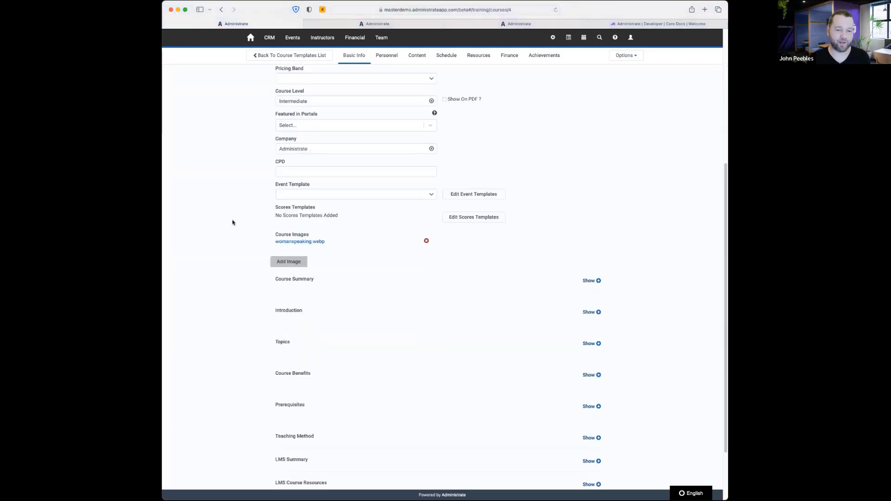
scroll(238, 237, "up", 4)
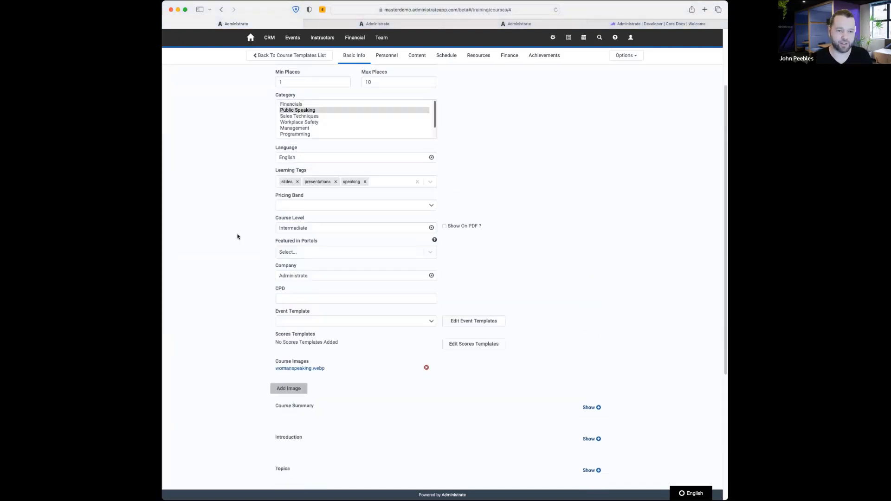
scroll(238, 237, "up", 3)
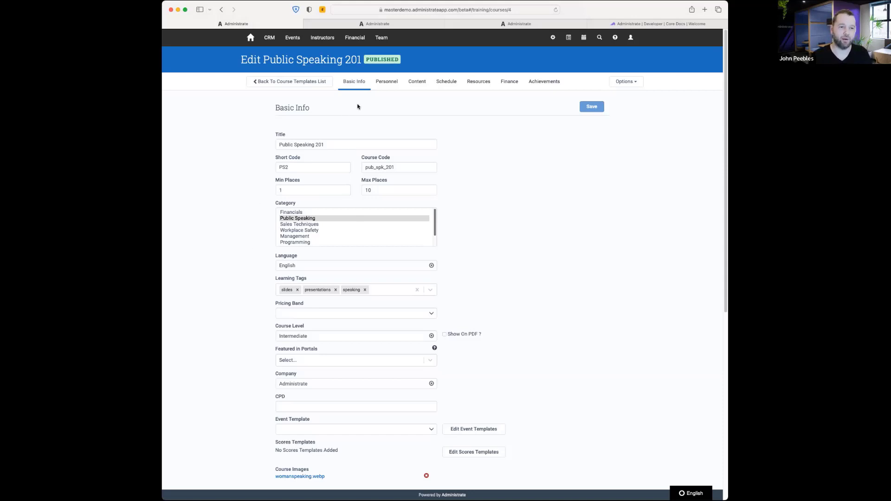
left_click(385, 82)
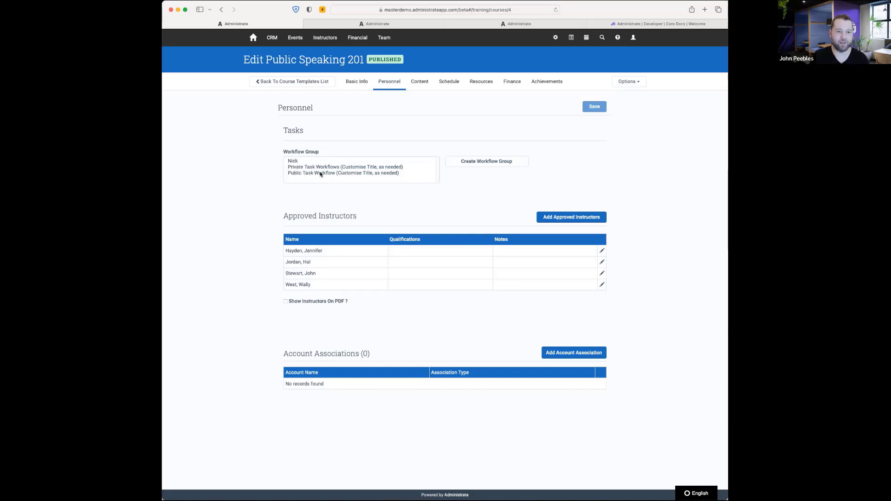
Open the Control Panel in a separate browser tab, search it for "work" and open Task Workflows.
left_click(554, 39, "super")
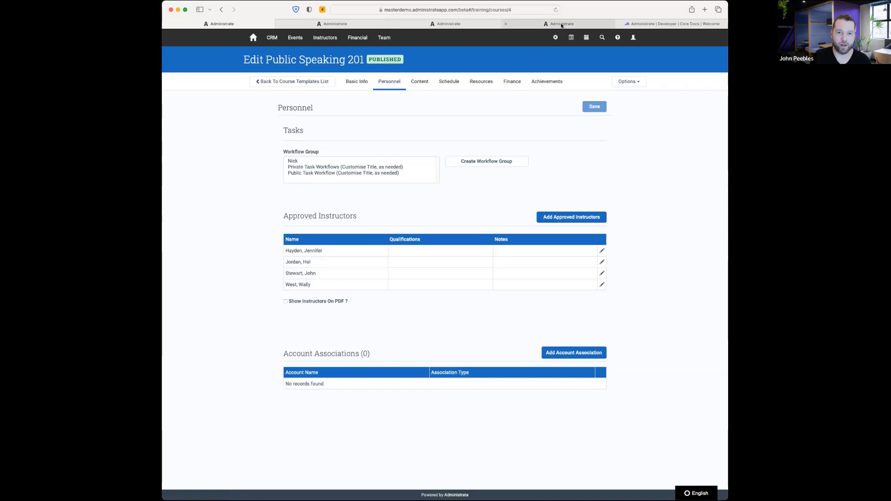
left_click(561, 25)
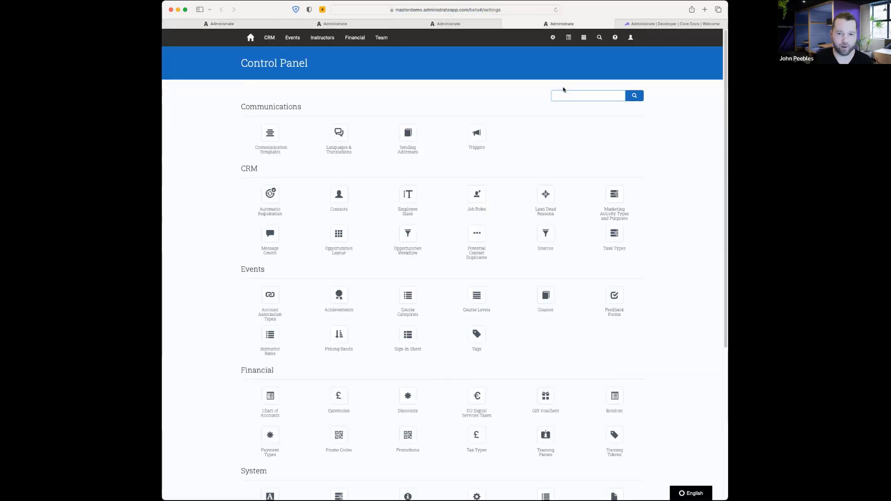
left_click(563, 87)
left_click(563, 92)
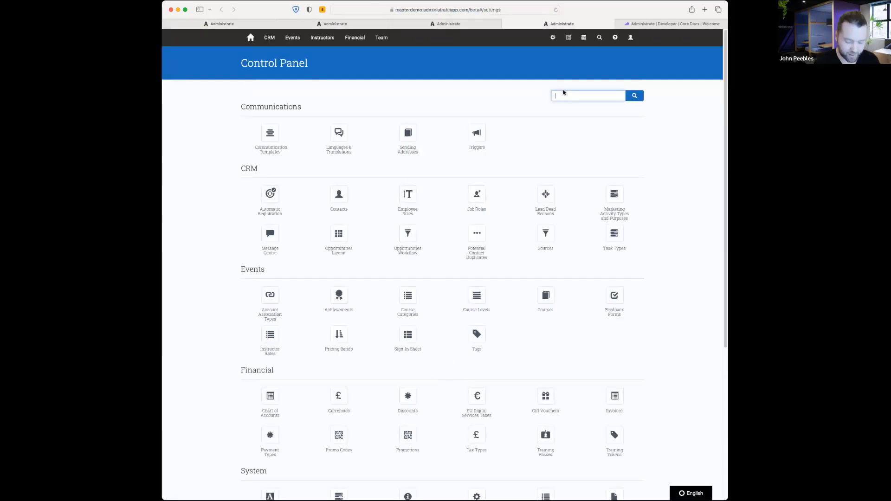
type("work")
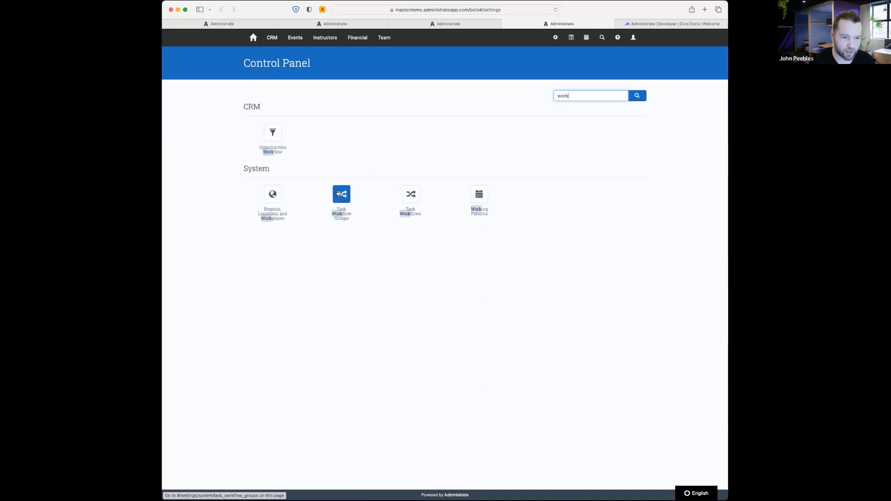
left_click(410, 194)
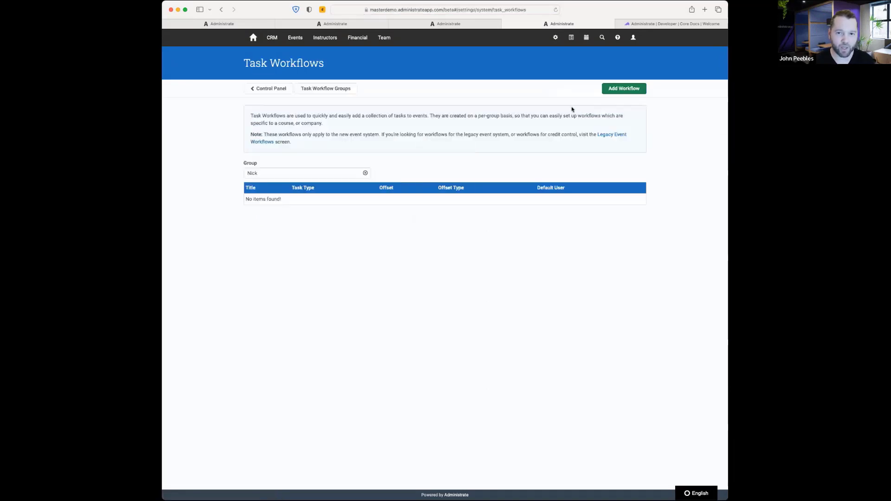
Start a new task workflow named "Clean the Clasroom" with the body text "Do it!".
left_click(608, 88)
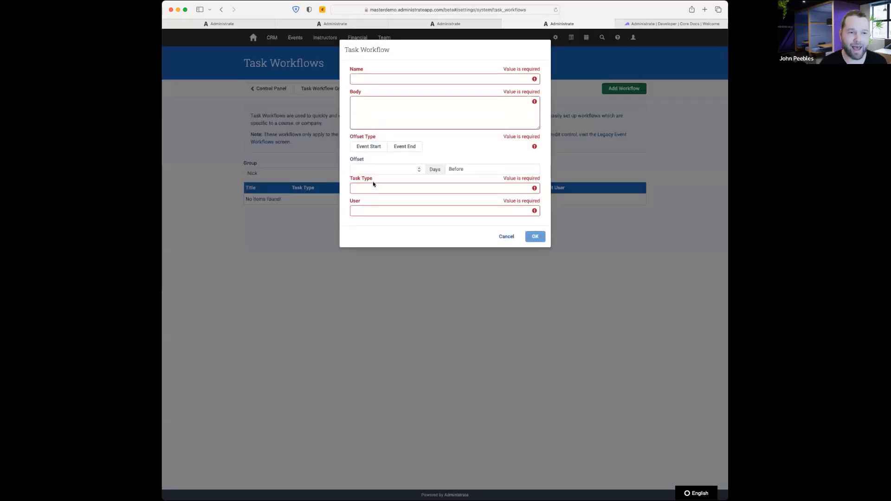
left_click(383, 78)
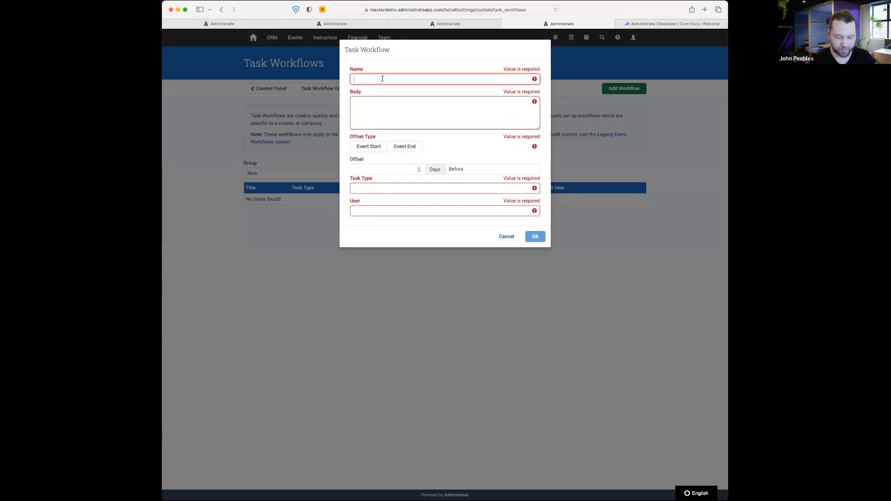
type("Clean the Cla")
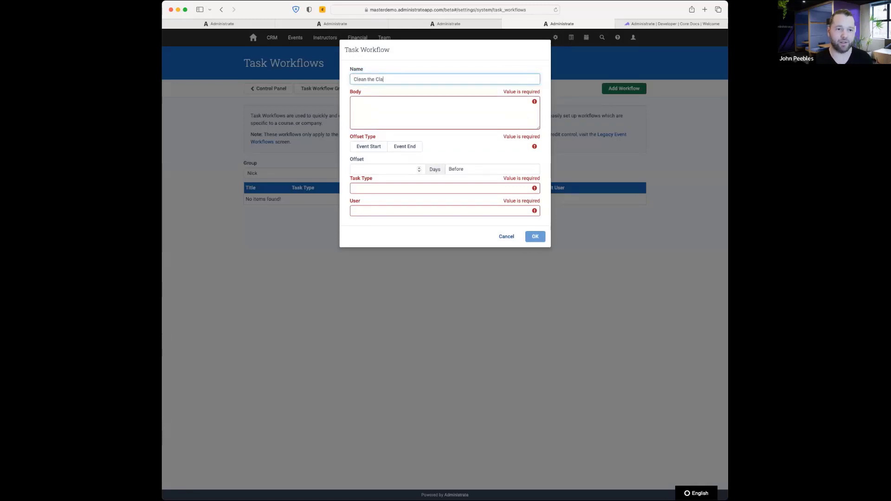
type("srro")
type("om")
key("Tab")
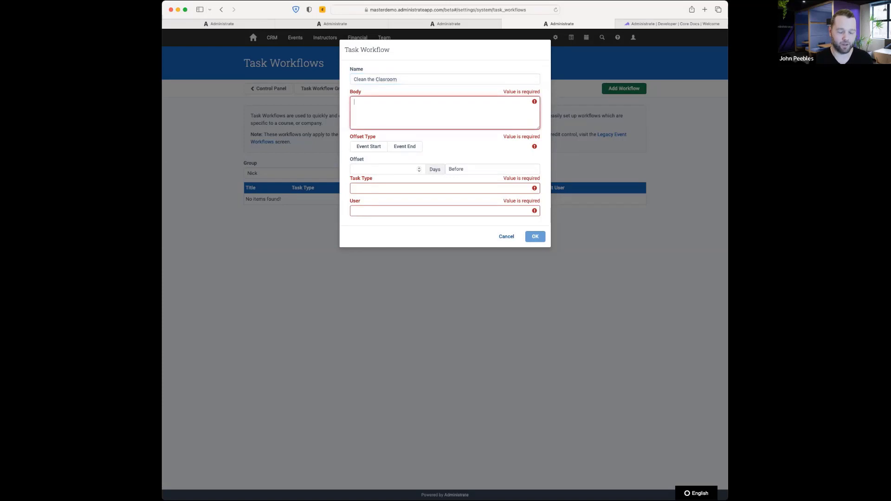
type("Do it!")
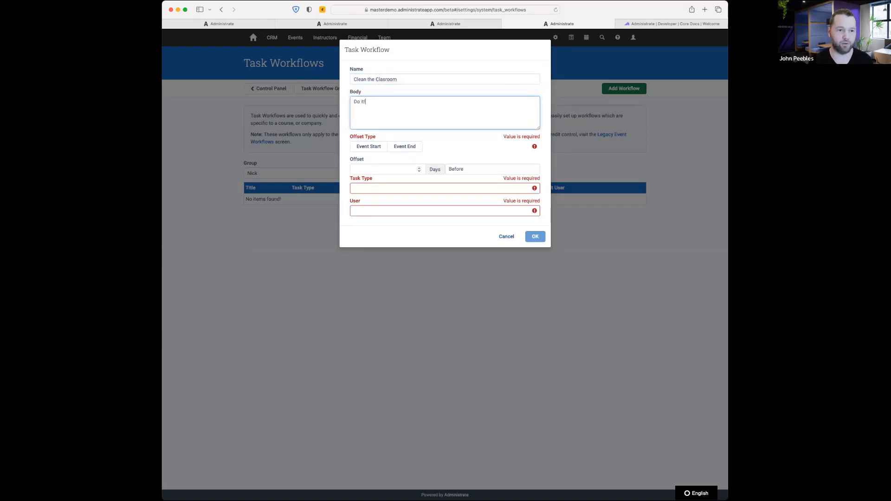
Set the workflow's offset to 2 days before Event Start and correct its name to "Clean the Classroom".
left_click(374, 148)
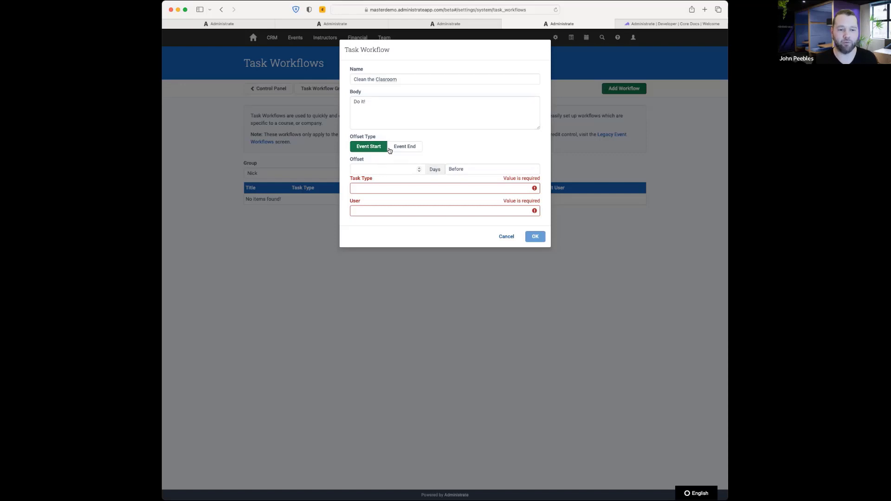
left_click(397, 170)
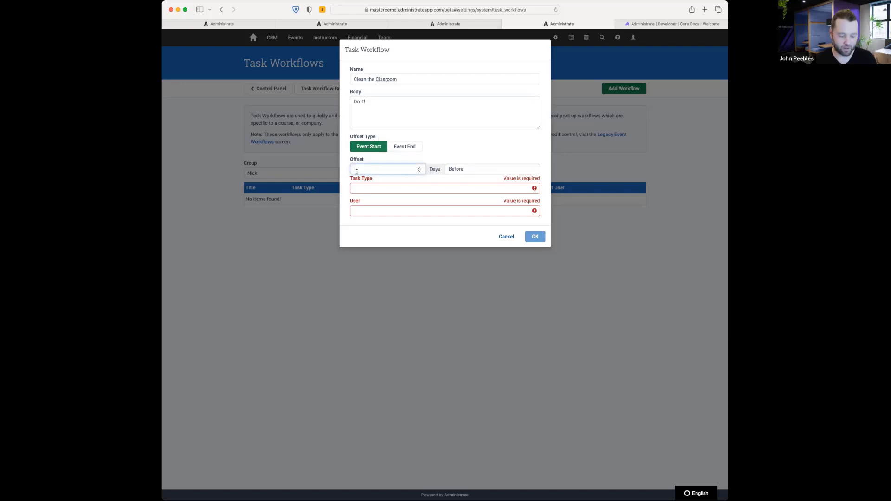
type("2")
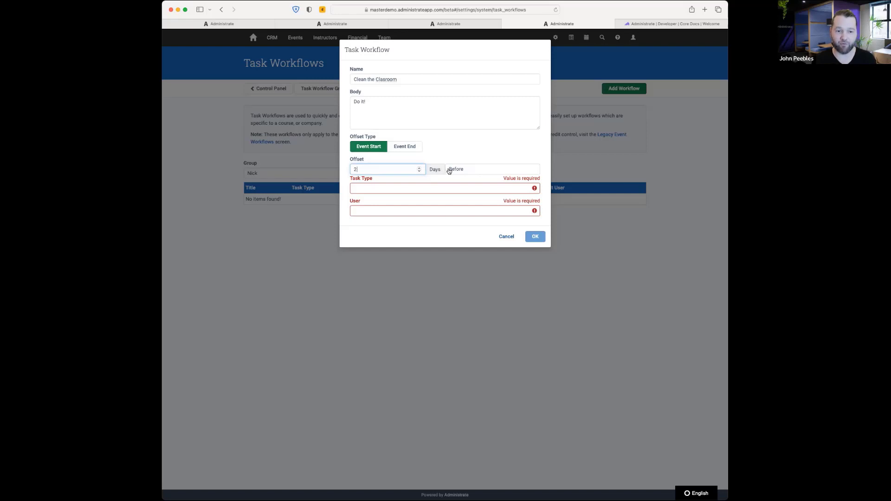
left_click(382, 80)
Set the task type to Email with an assigned user, and discard the new workflow.
left_click(385, 189)
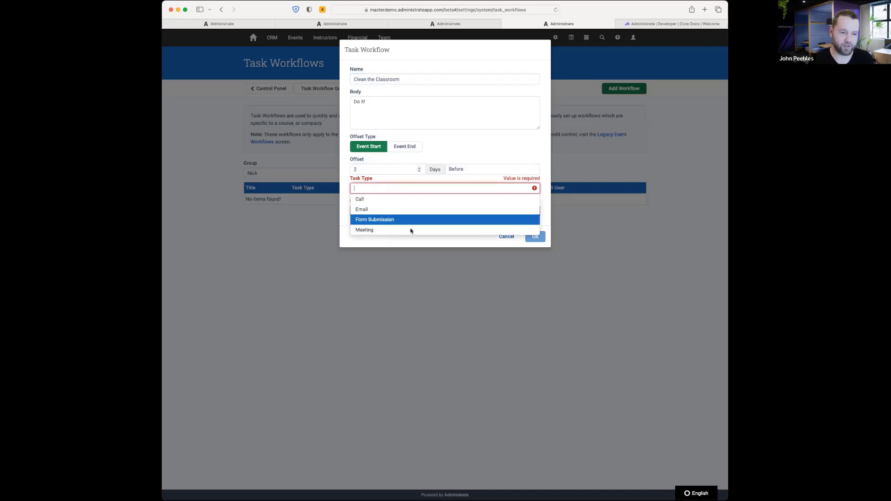
left_click(383, 211)
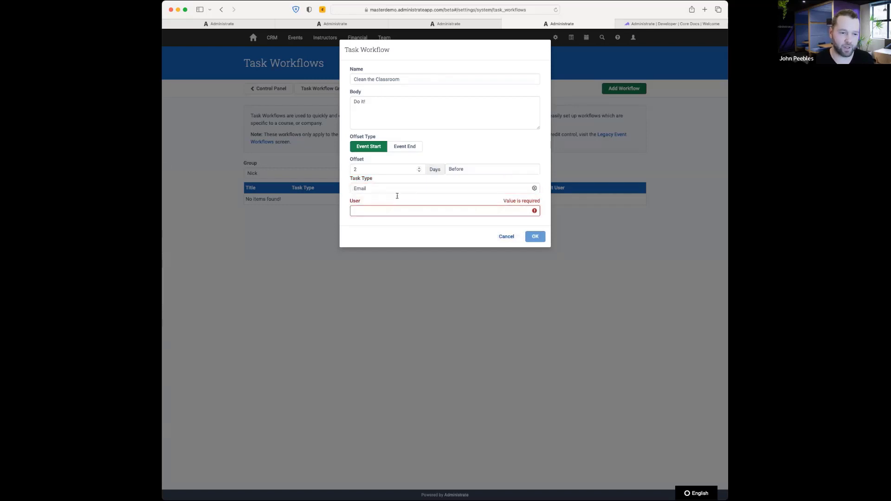
left_click(381, 208)
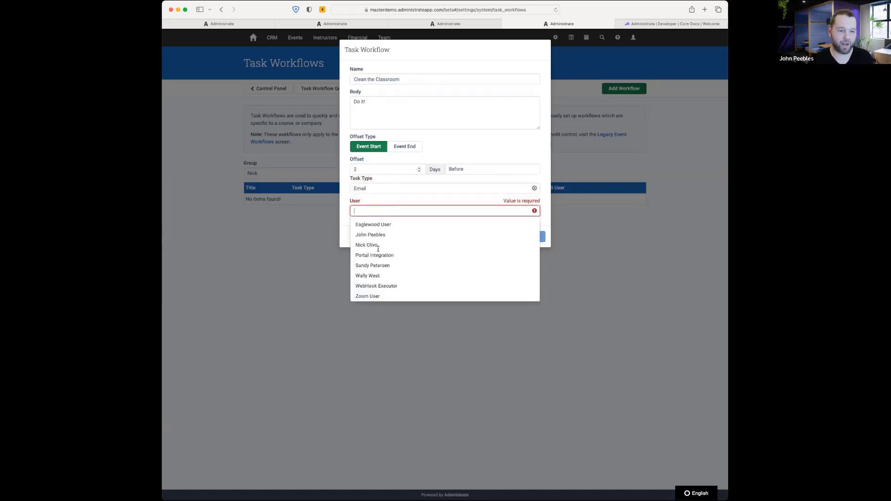
left_click(390, 232)
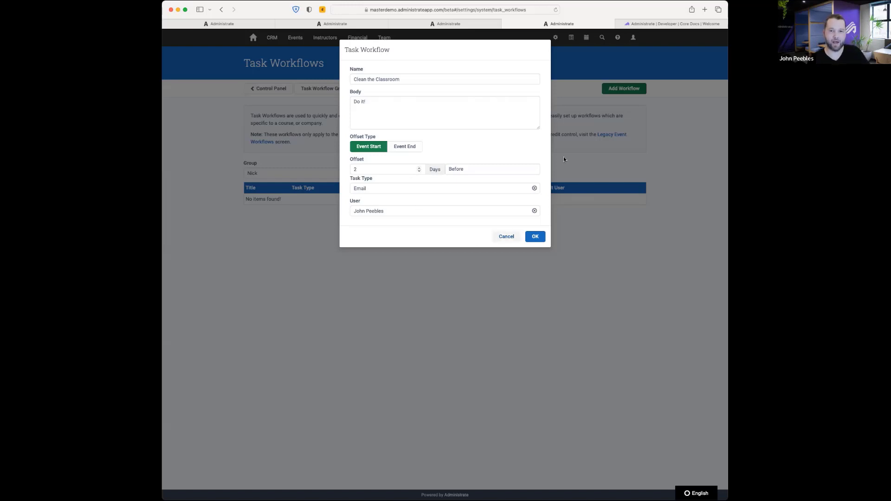
left_click(507, 236)
Look at the user account options, then return to the Public Speaking 201 template and view its Content section.
left_click(633, 38)
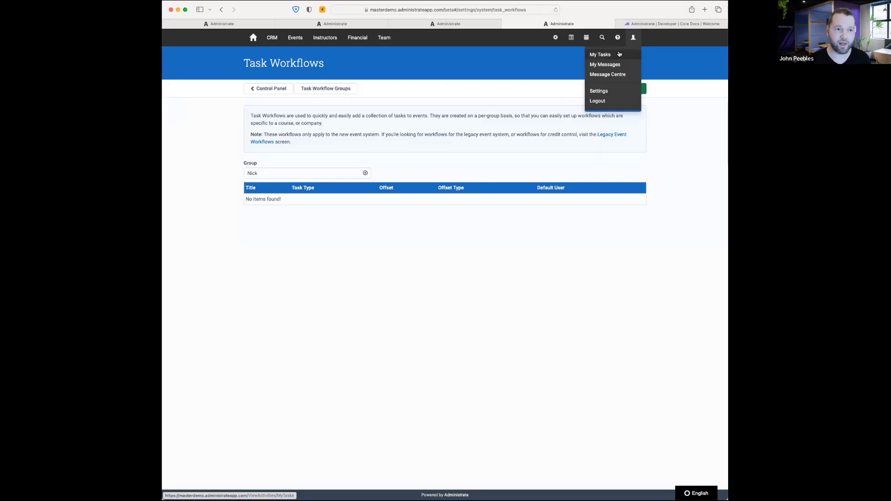
left_click(452, 22)
left_click(258, 23)
left_click(311, 24)
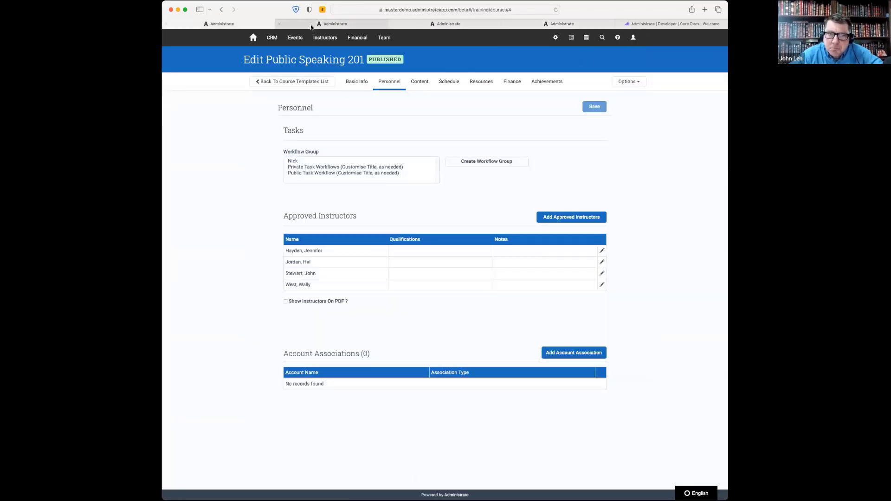
left_click(416, 88)
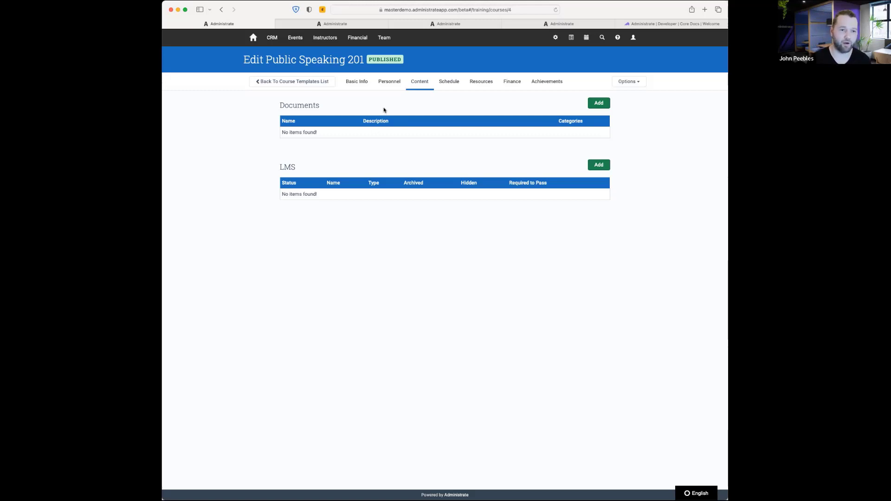
Set the template's schedule to 5 sessions at an interval of 2 days and regenerate its session templates.
left_click(448, 82)
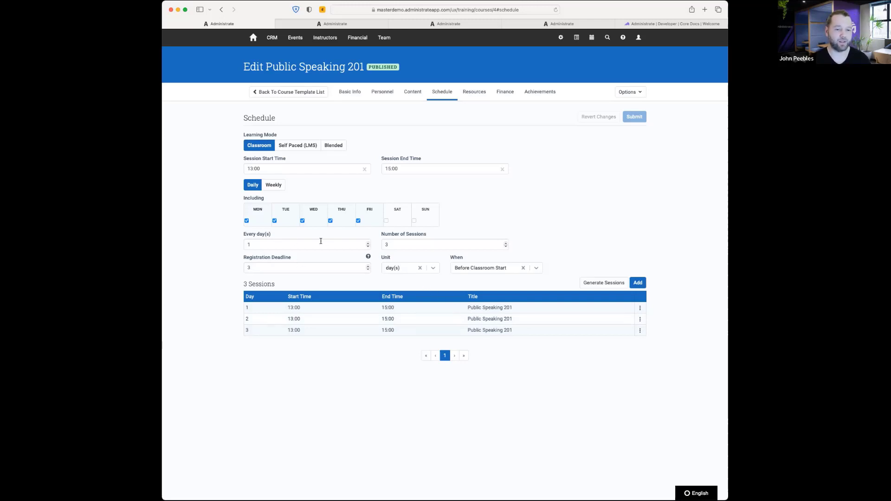
left_click_drag(258, 243, 241, 242)
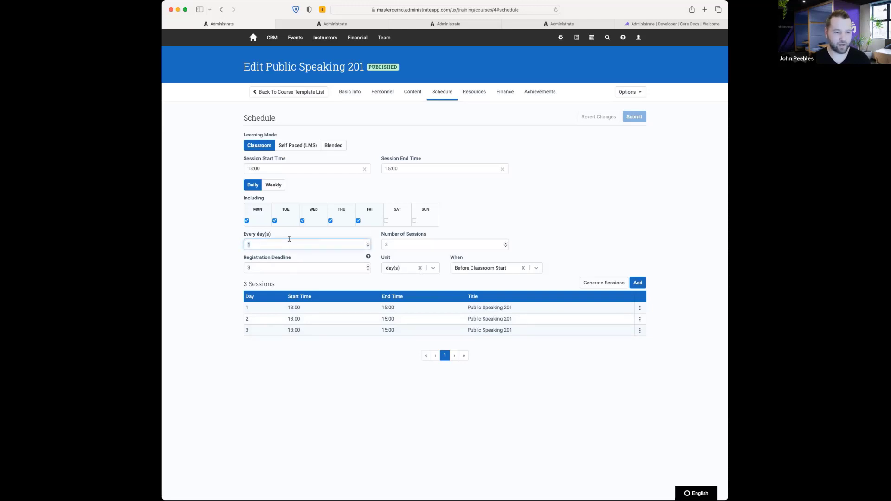
type("2")
left_click(408, 241)
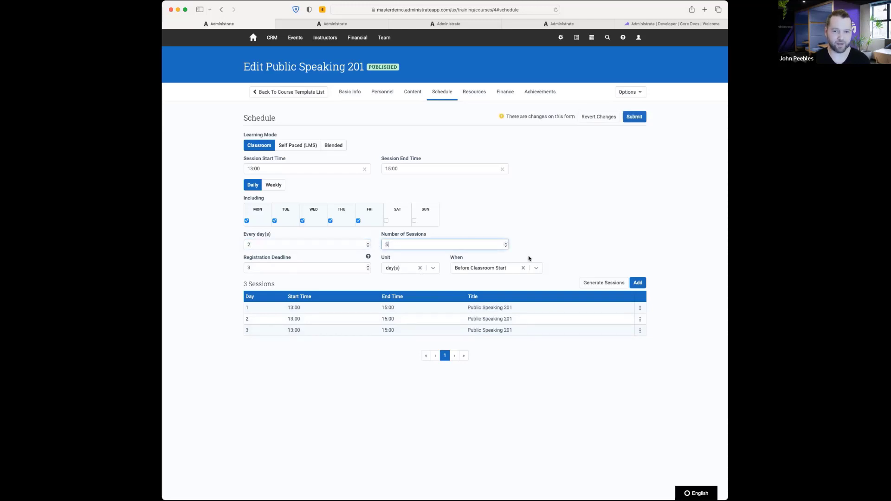
type("5")
left_click(599, 282)
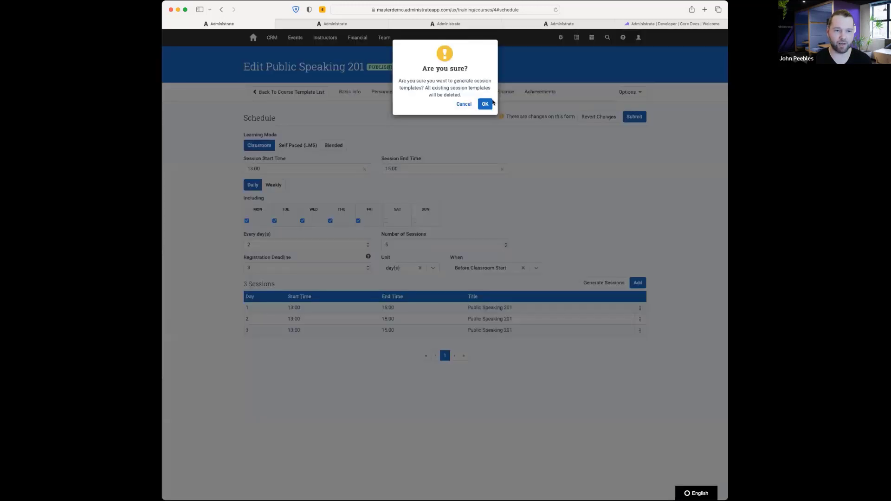
left_click(487, 104)
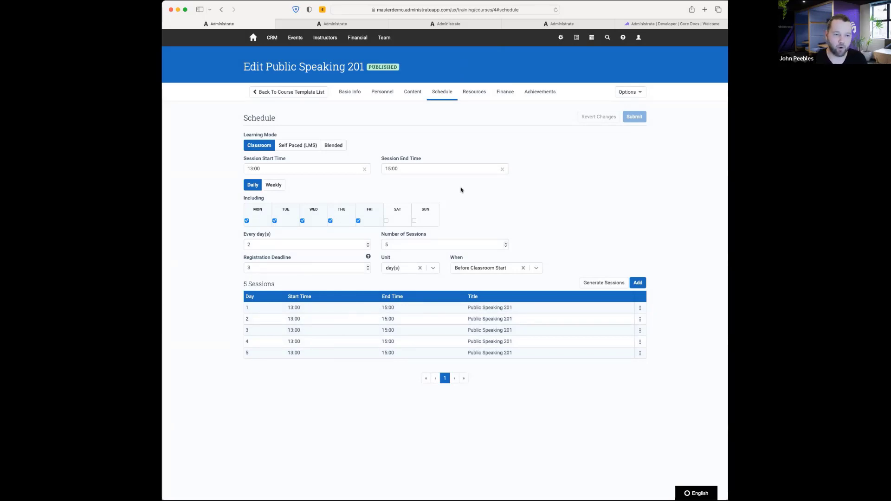
Exclude Tuesday and Thursday from the template's daily session schedule.
left_click(274, 221)
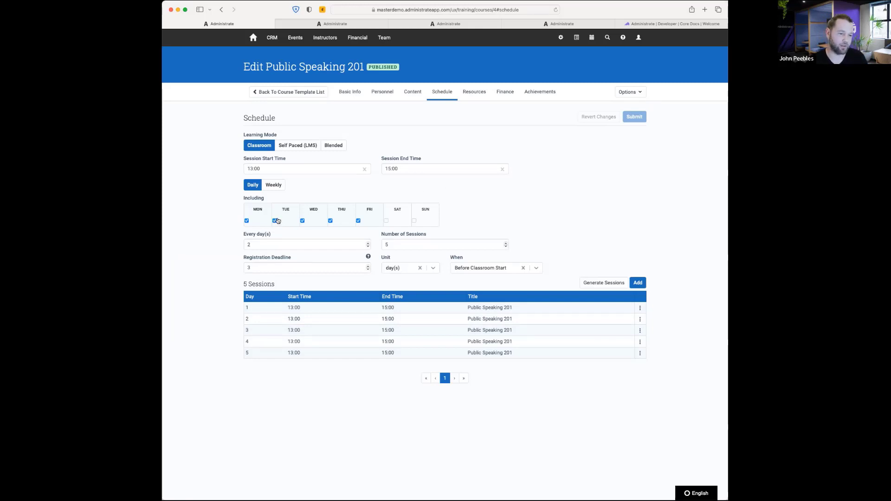
left_click(330, 221)
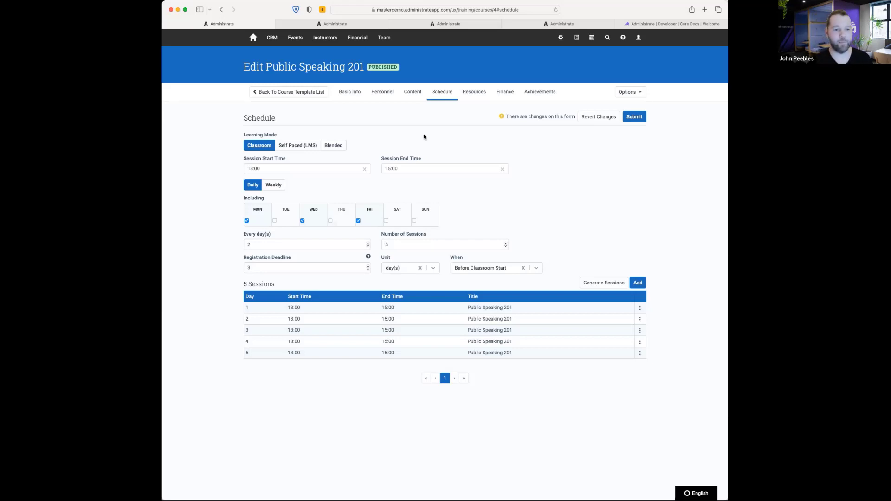
Add a resource requirement for 1 Augmented Reality Headset, required for all sessions of the template.
left_click(475, 93)
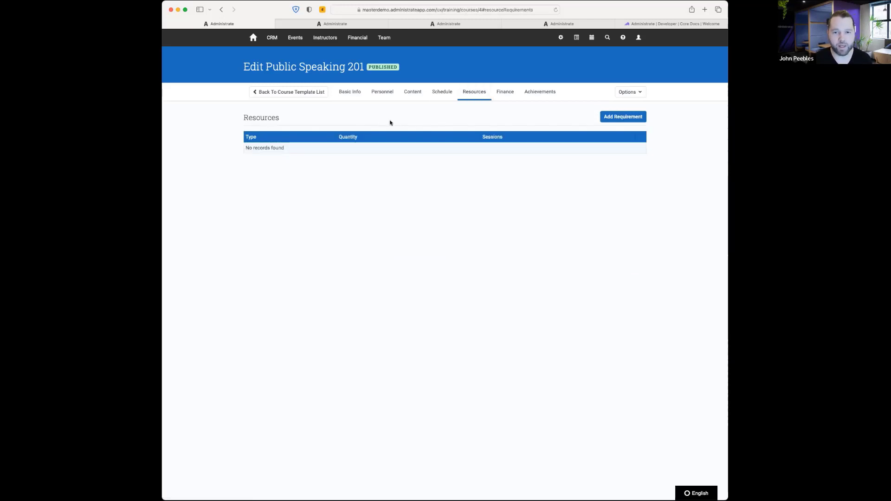
left_click(610, 118)
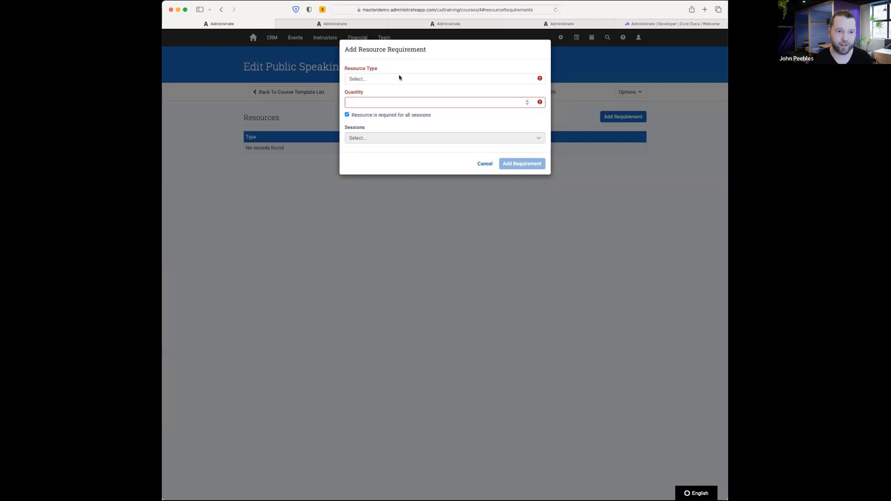
left_click(400, 78)
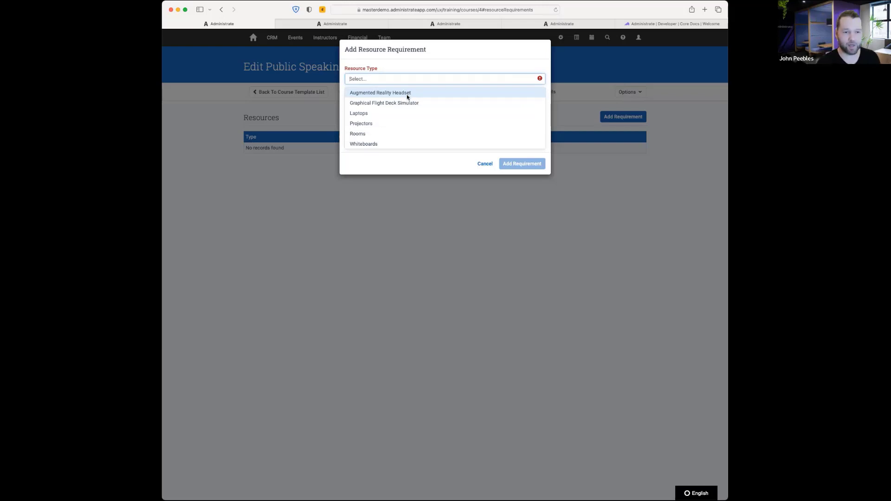
left_click(407, 94)
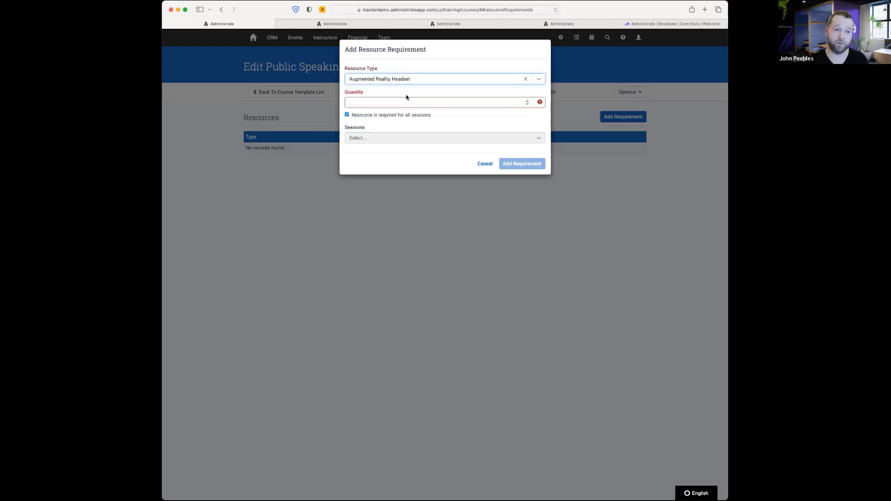
left_click(400, 100)
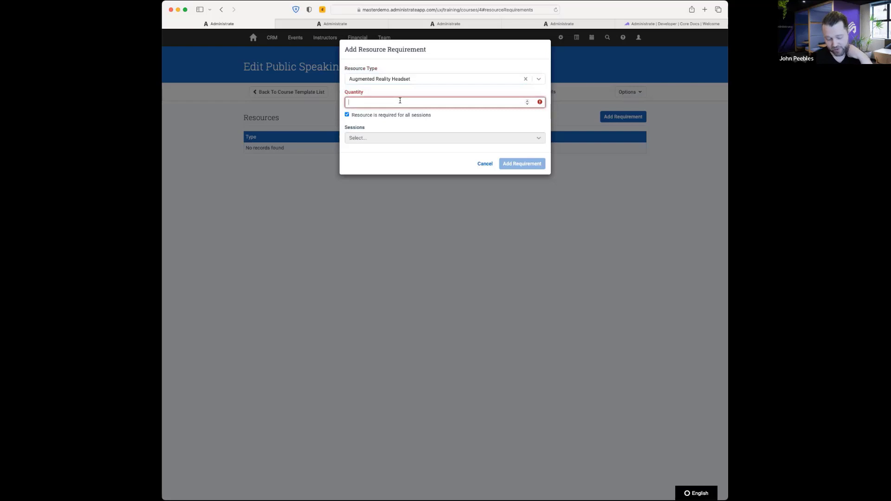
type("1")
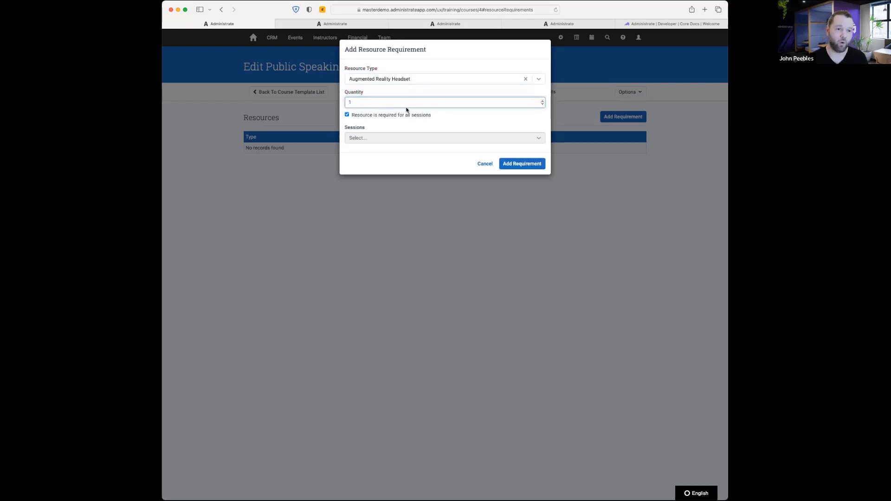
left_click(510, 166)
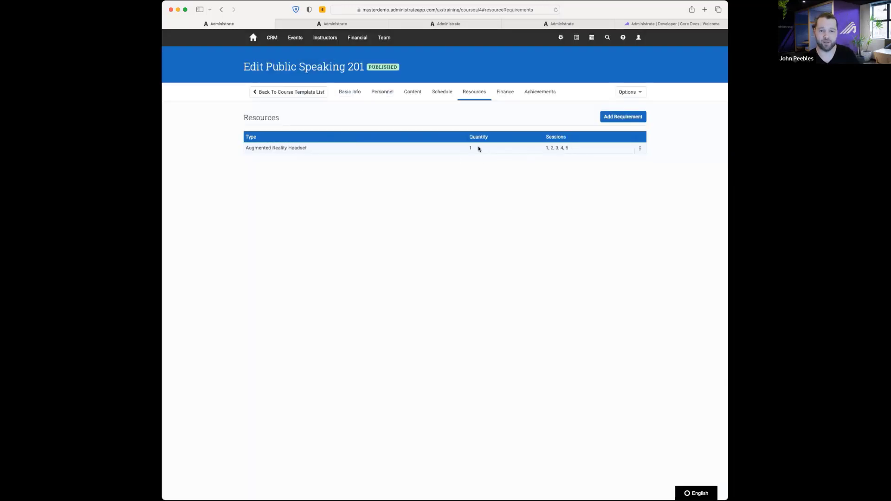
Examine the headset requirement's quantity, resource type and assigned sessions.
double_click(471, 148)
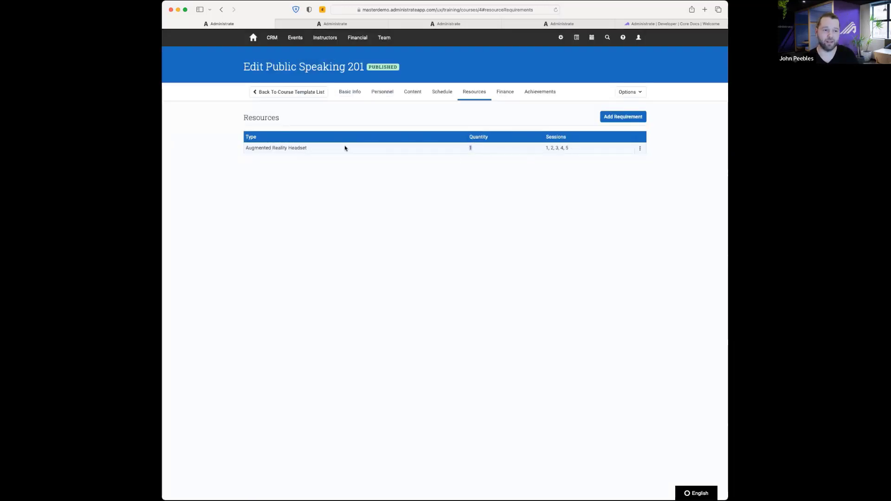
left_click(317, 150)
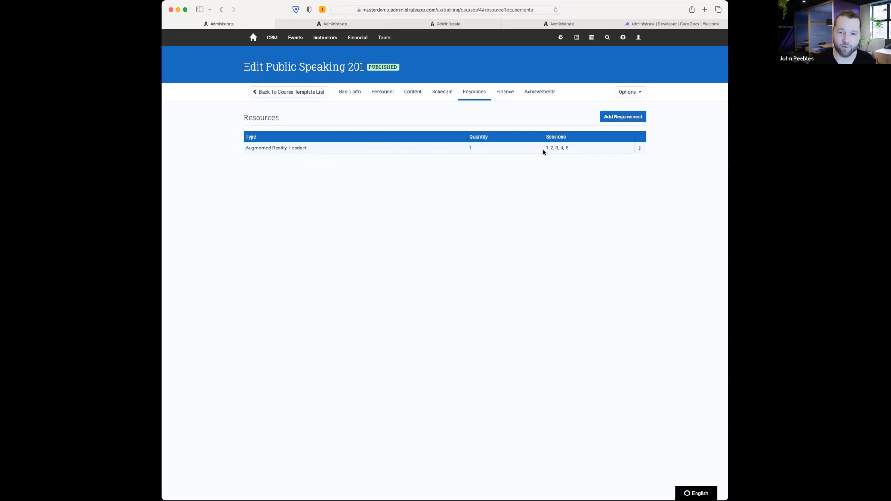
left_click_drag(584, 148, 546, 149)
left_click(561, 209)
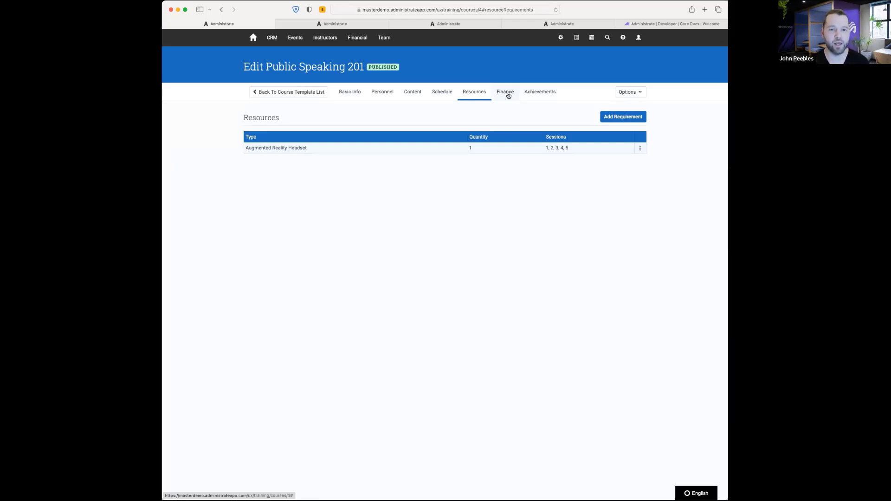
View the template's passing rules and achievements, and return to its basic information.
left_click(529, 95)
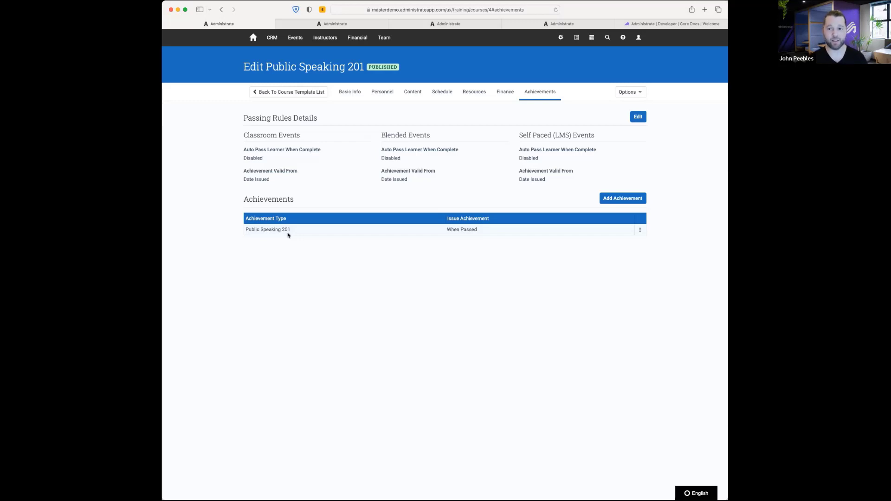
left_click(343, 90)
left_click(485, 103)
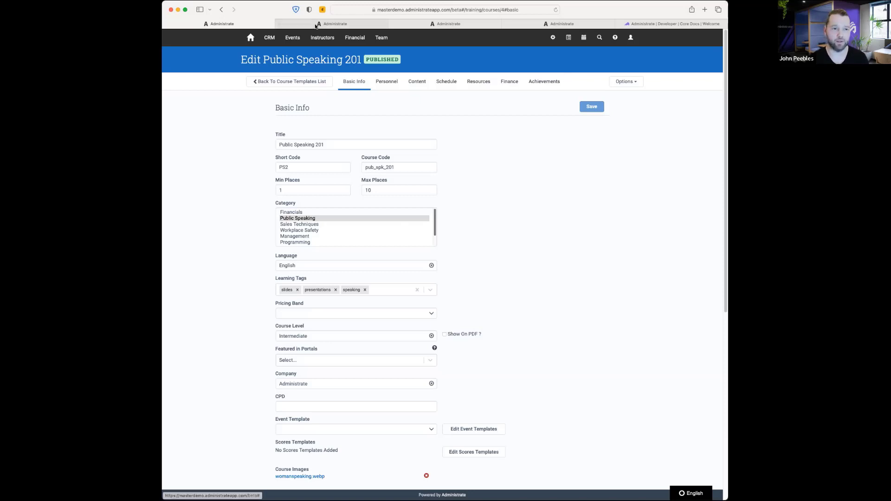
Start a new public event based on the Public Speaking 101 course.
left_click(296, 40)
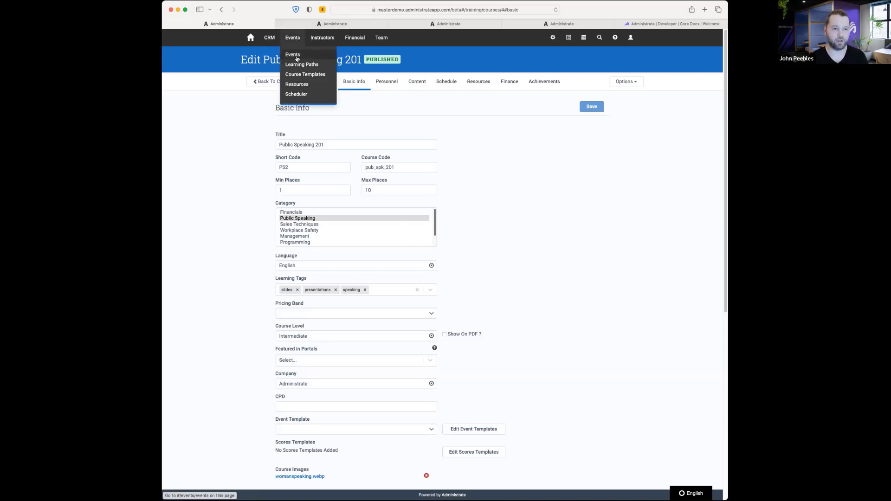
left_click(298, 56)
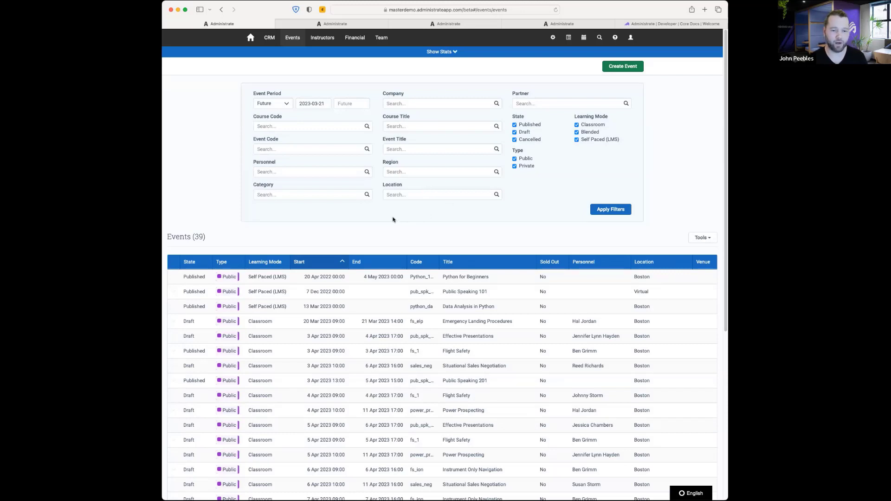
left_click(616, 68)
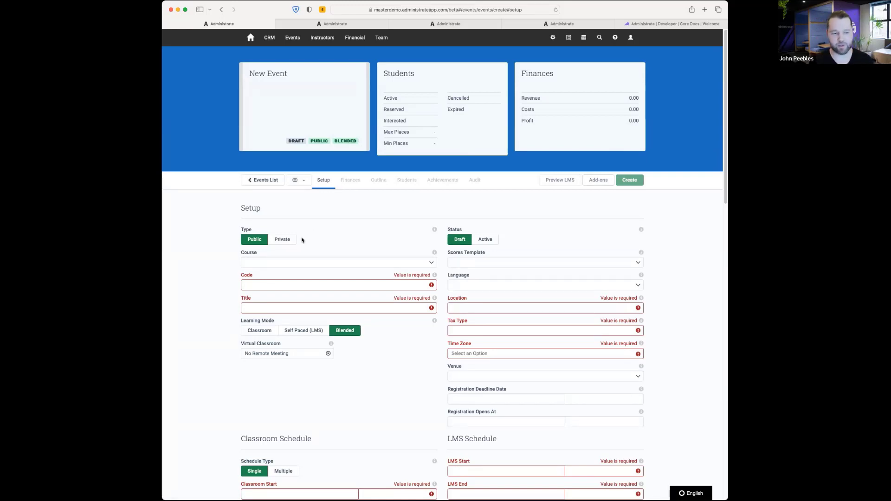
left_click(279, 264)
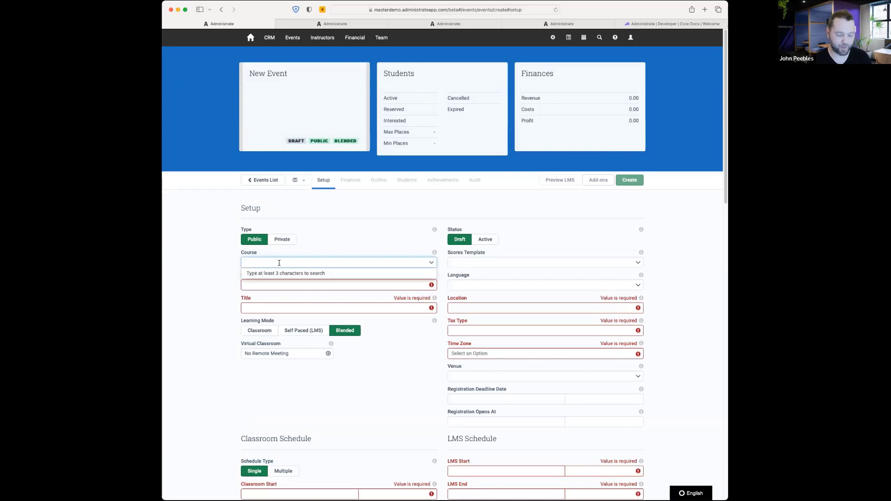
type("public")
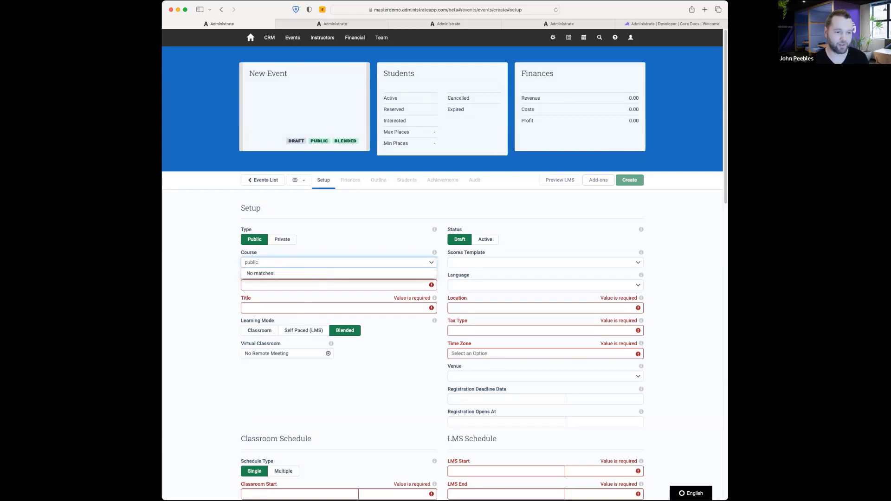
key("Return")
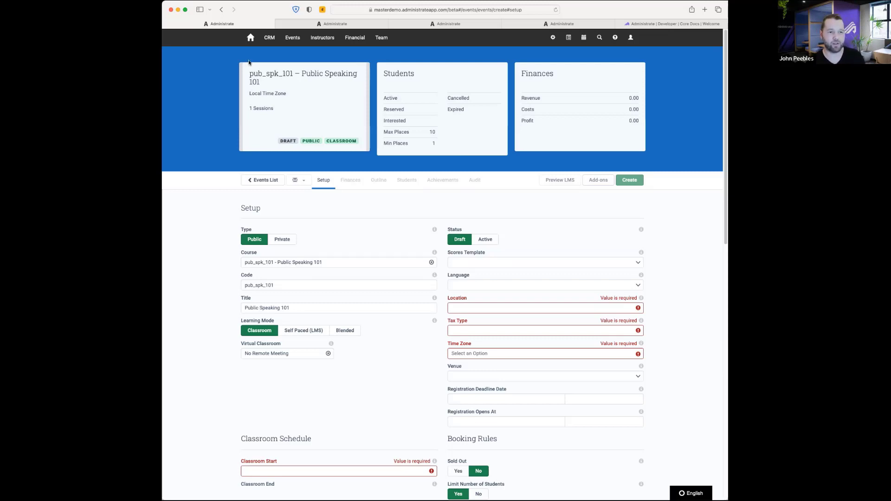
Check the new event's title summary and set its location to Atlanta.
left_click_drag(250, 73, 368, 69)
left_click(323, 86)
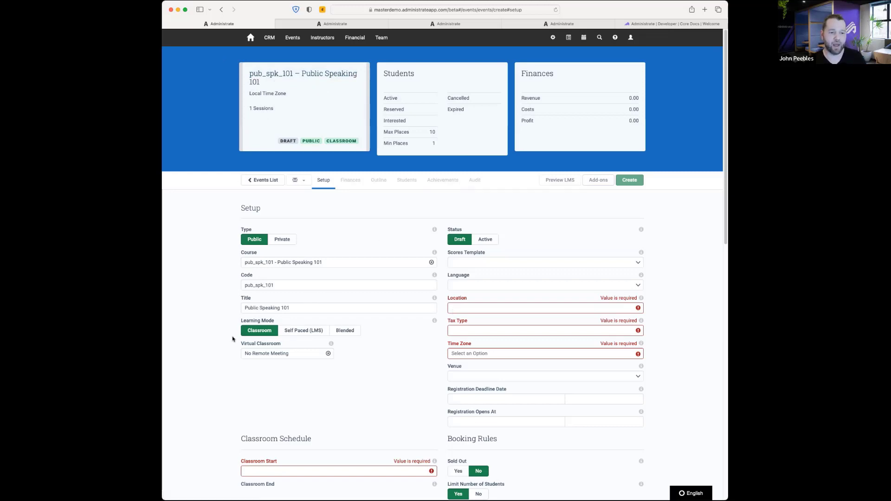
left_click(460, 305)
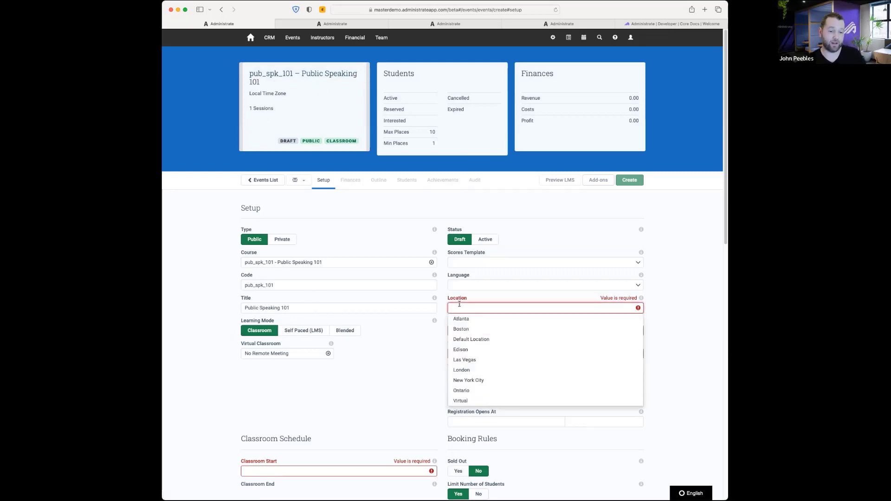
left_click(467, 319)
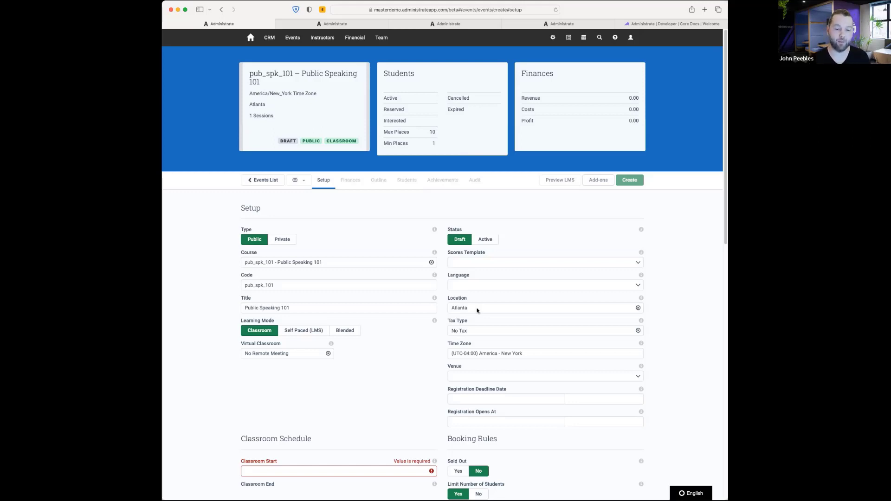
Set the event's classroom start date to 27/03/2023, and return to the events list without creating the event.
scroll(381, 339, "down", 1)
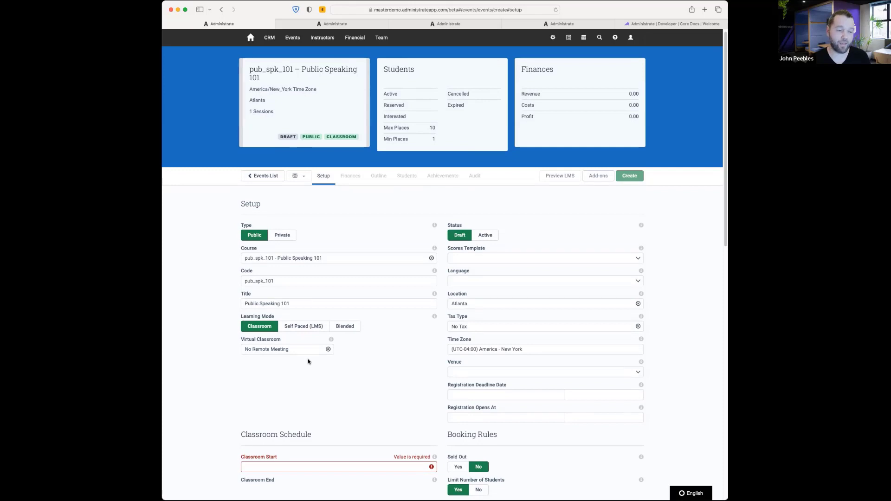
scroll(307, 355, "down", 5)
left_click(283, 360)
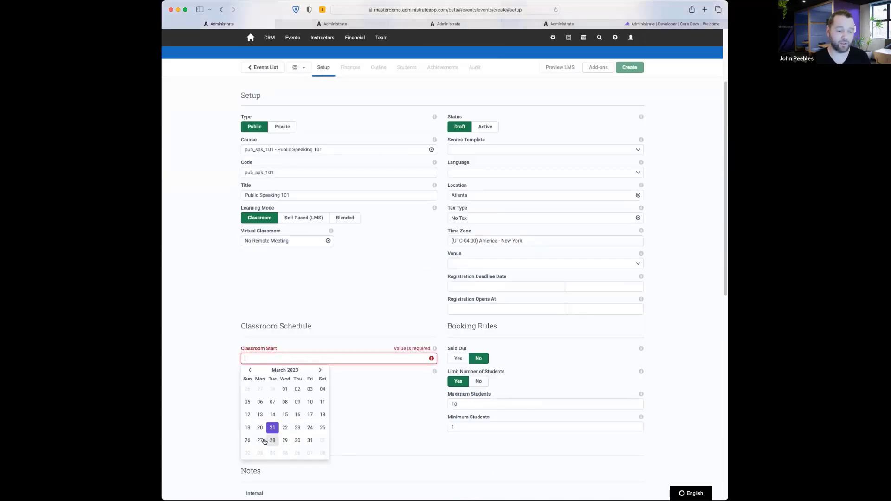
left_click(260, 440)
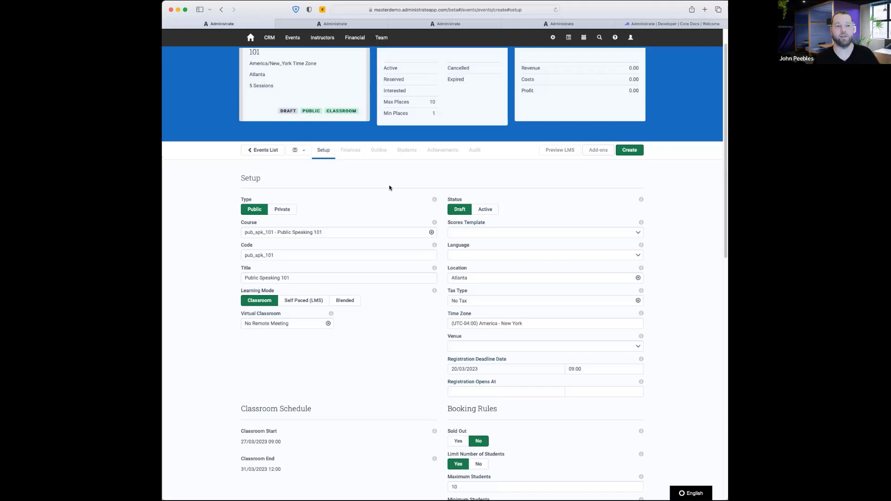
scroll(389, 186, "up", 1)
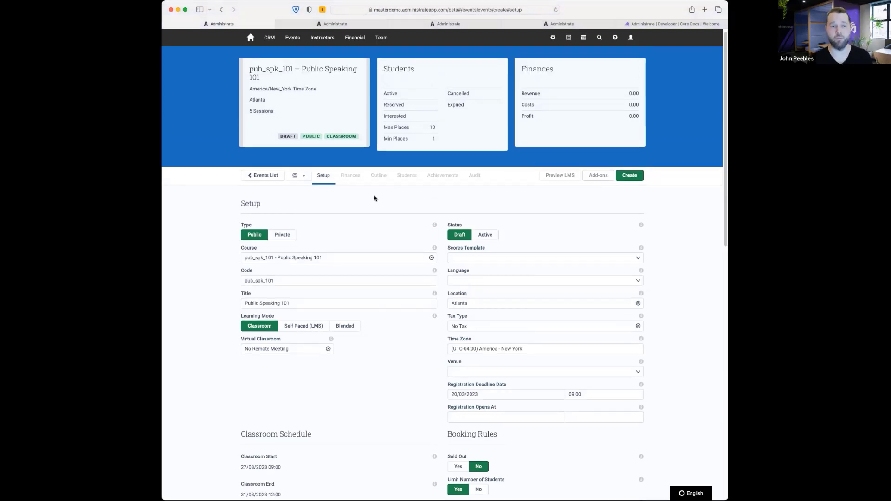
left_click(294, 39)
left_click(302, 52)
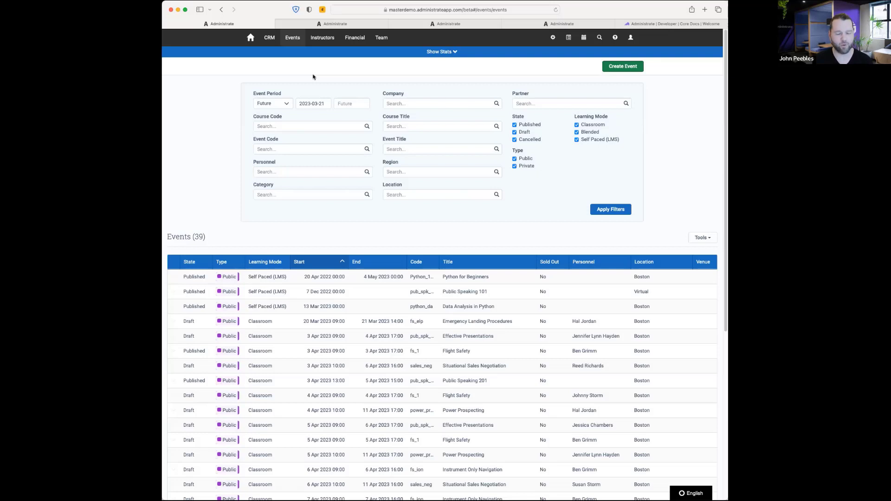
Start a new schedule in the Scheduler named "Talented Learning University" with Atlanta as its location.
left_click(292, 37)
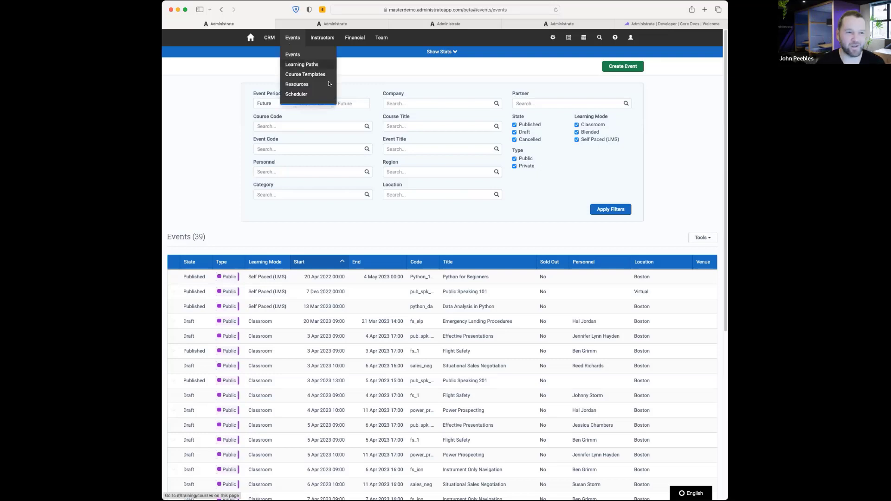
left_click(298, 95)
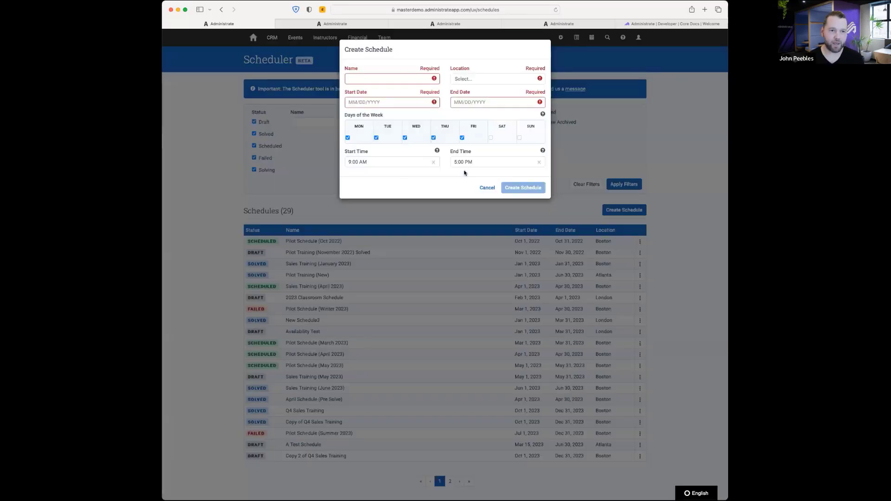
left_click(410, 78)
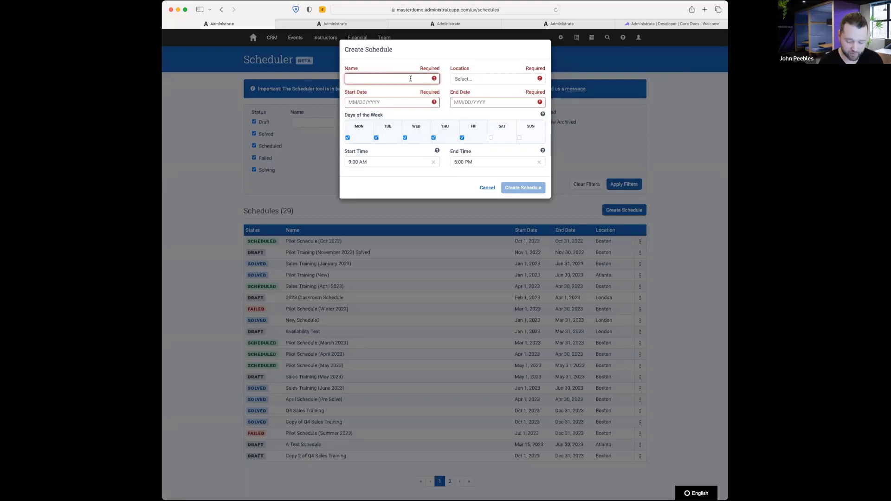
type("Tale")
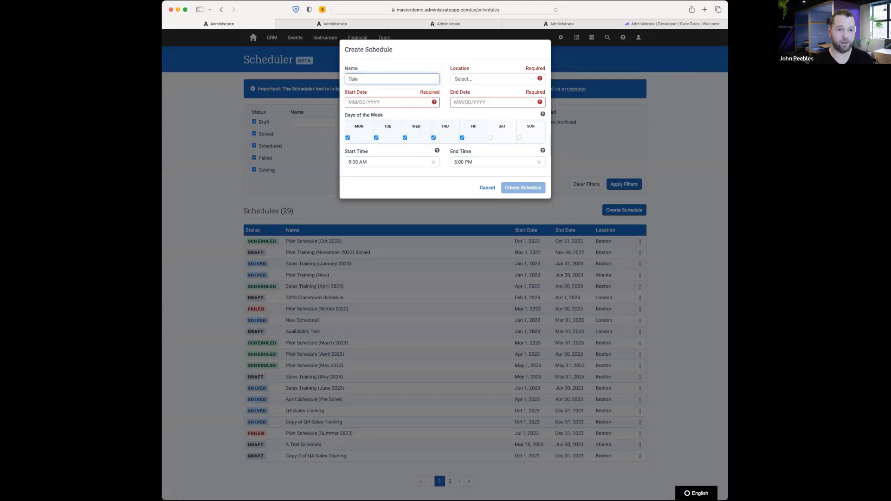
type("nted Learning University")
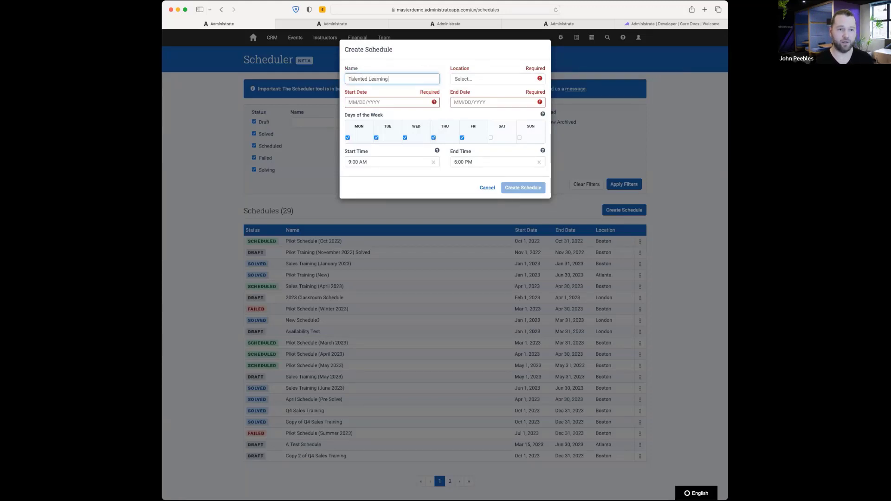
key("Tab")
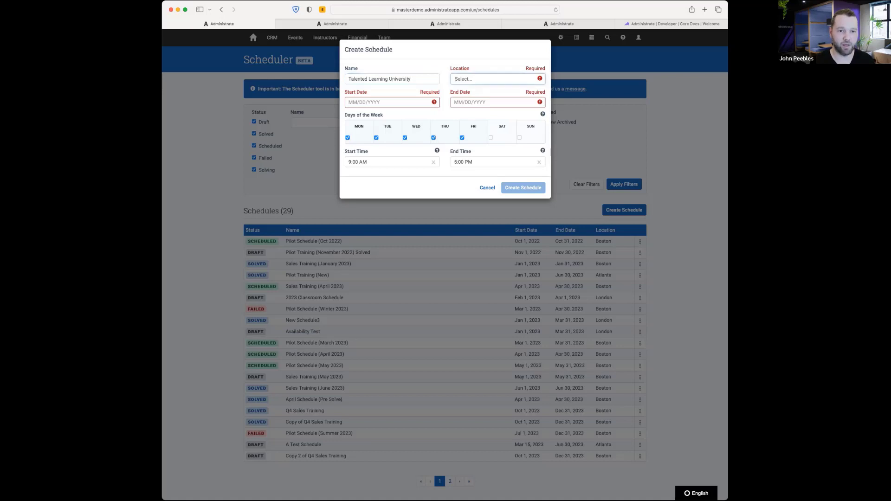
type("at")
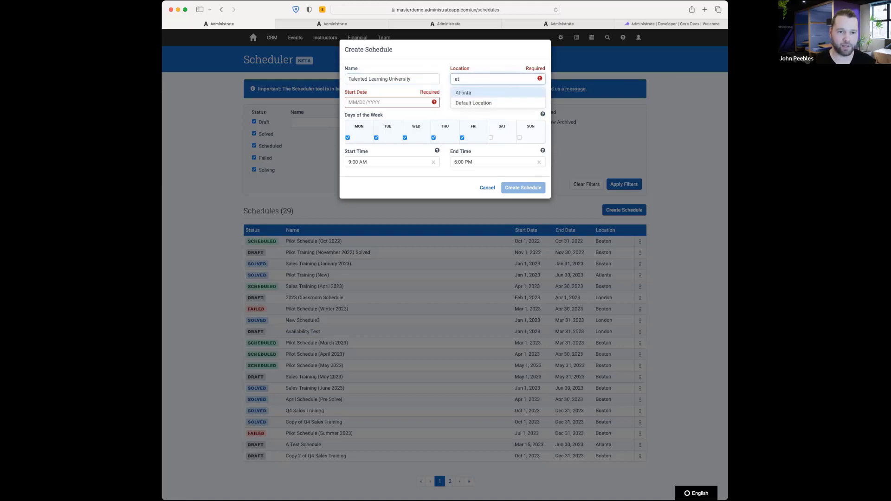
left_click(462, 92)
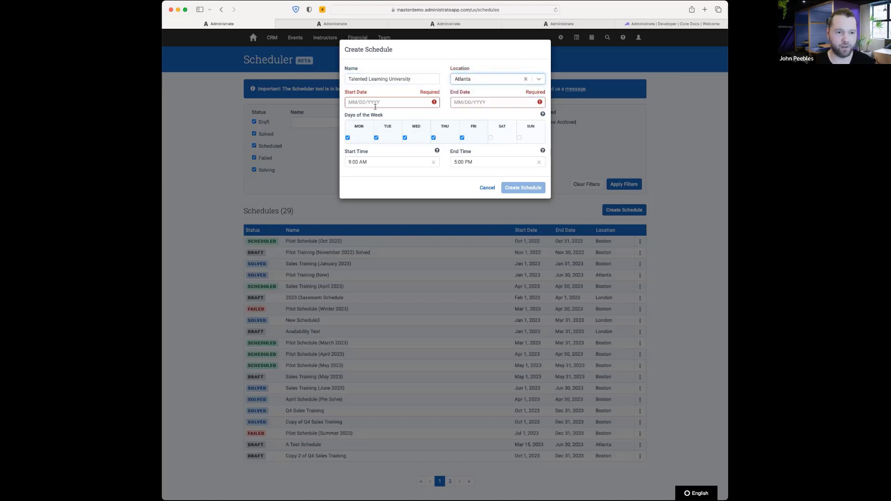
Set the schedule's start date to 03/01/2023 and end date to 06/30/2023, and create the schedule.
left_click(377, 103)
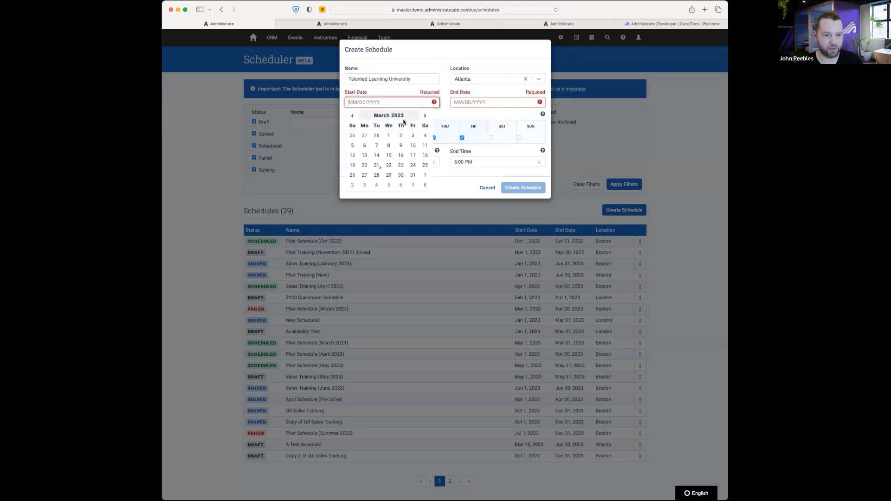
left_click(388, 135)
left_click(473, 104)
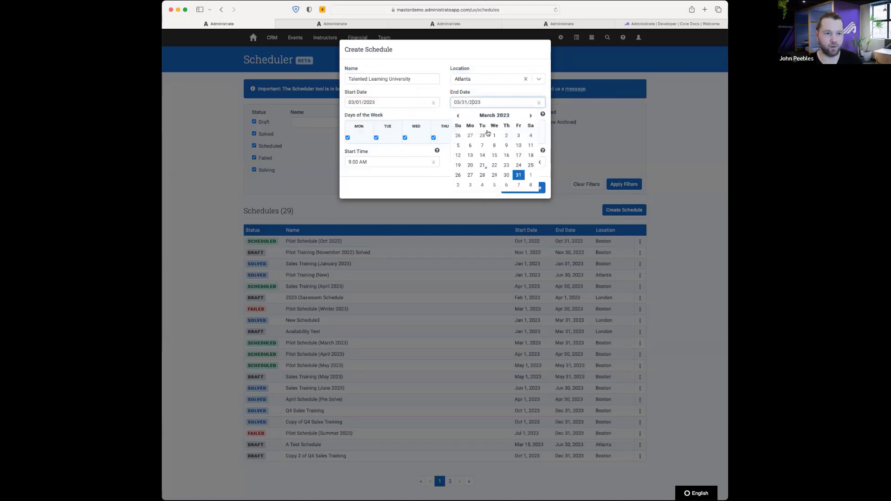
left_click(532, 116)
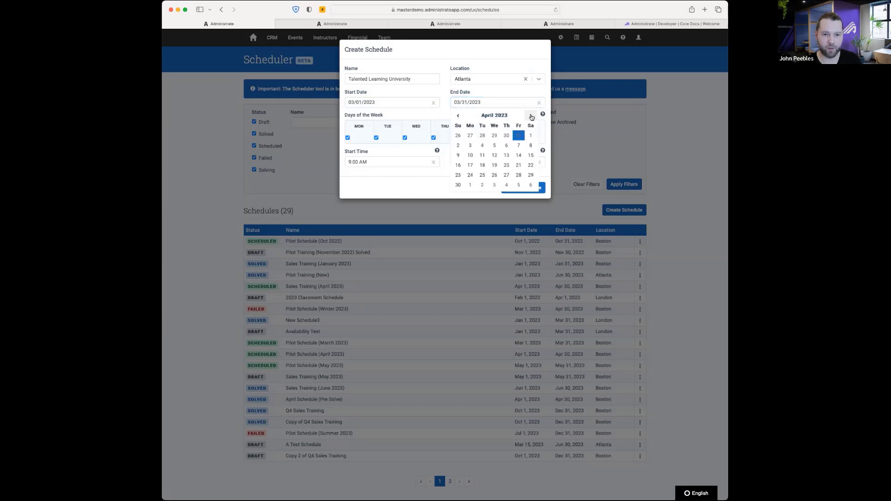
left_click(532, 116)
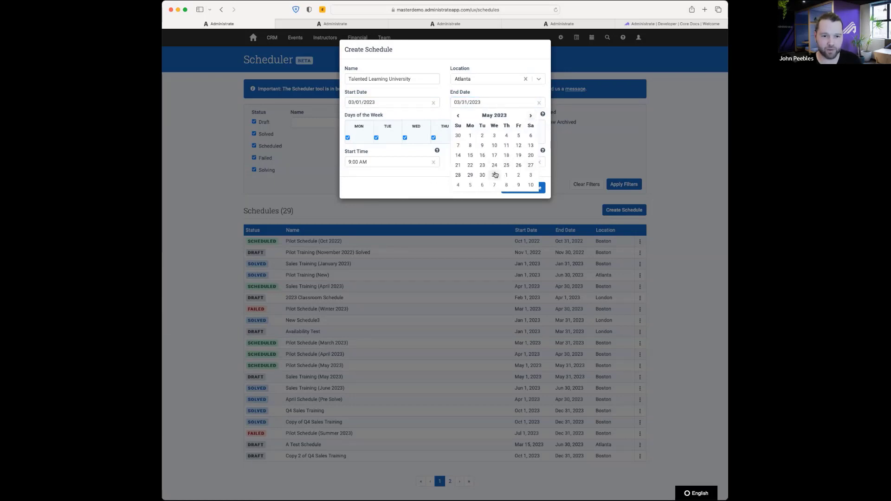
left_click(532, 116)
left_click(519, 176)
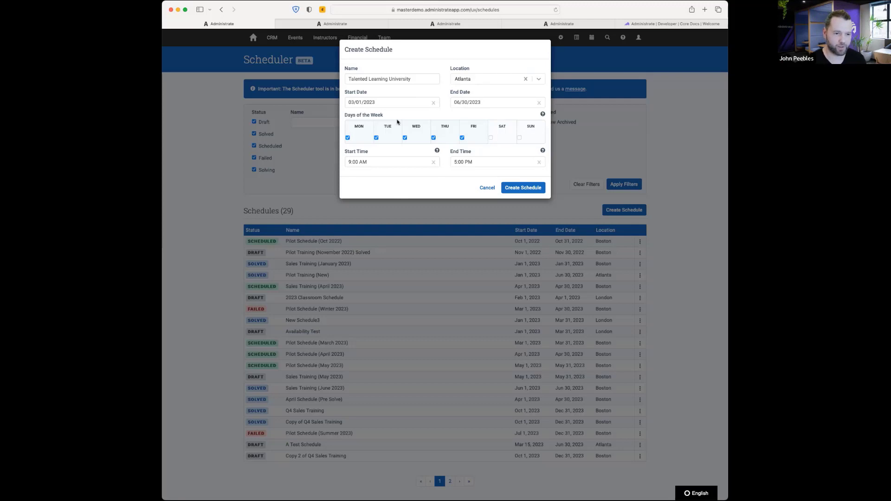
left_click(524, 191)
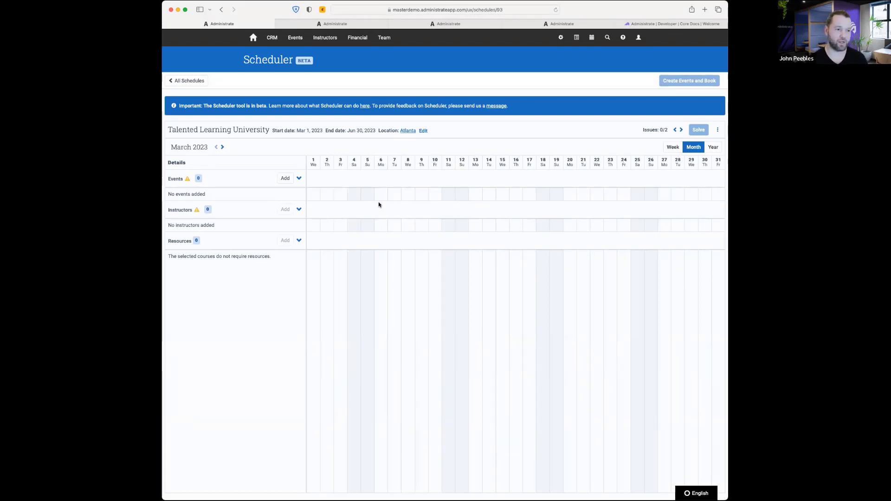
Add 15 events of the Public Speaking 101 course to the schedule.
left_click(285, 179)
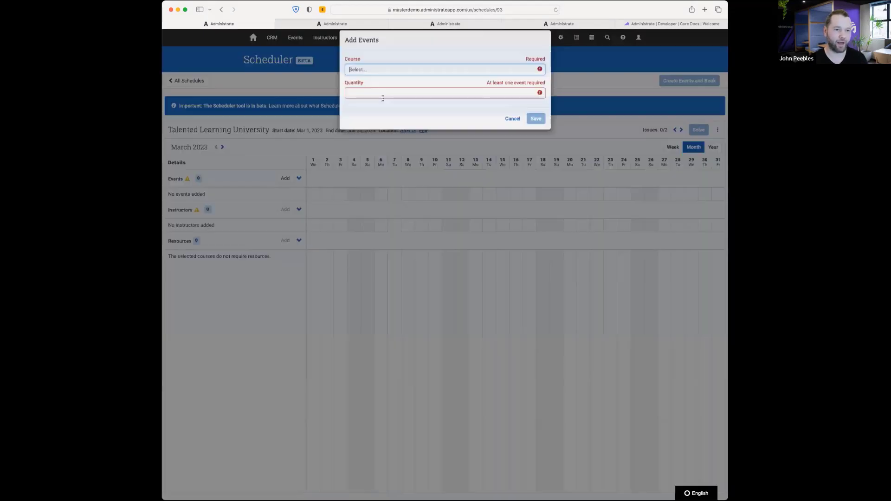
type("public")
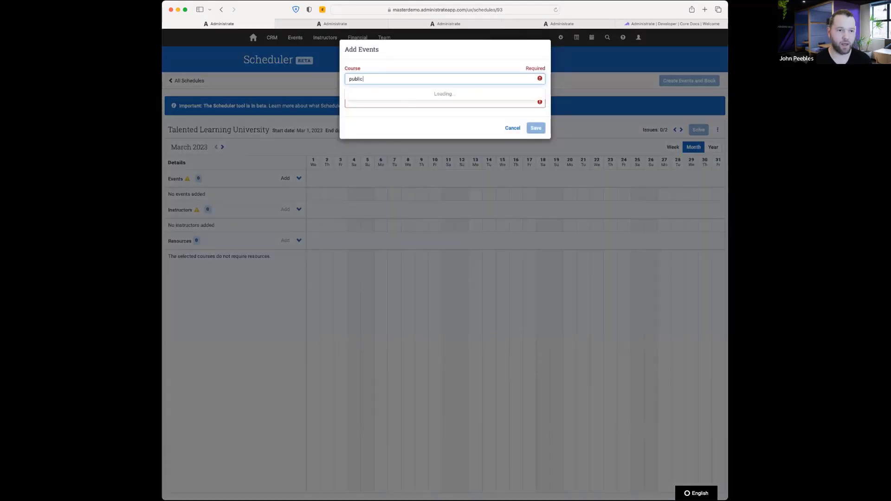
key("Return")
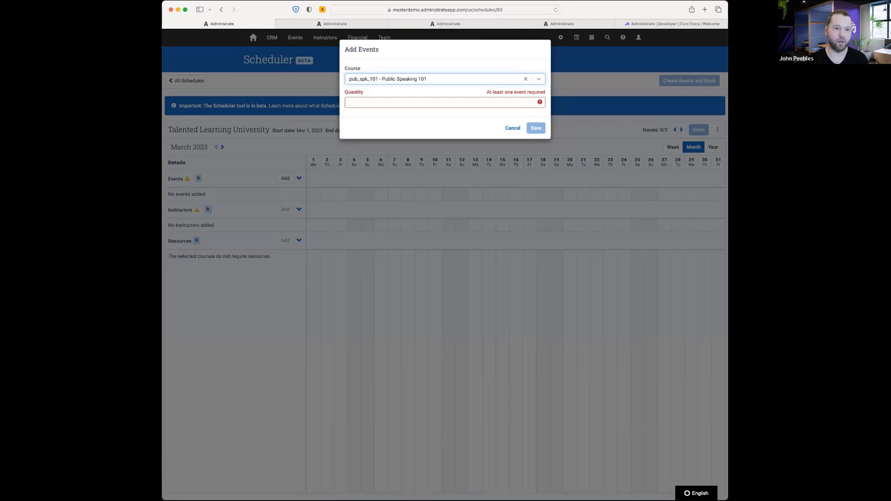
left_click(385, 102)
type("15")
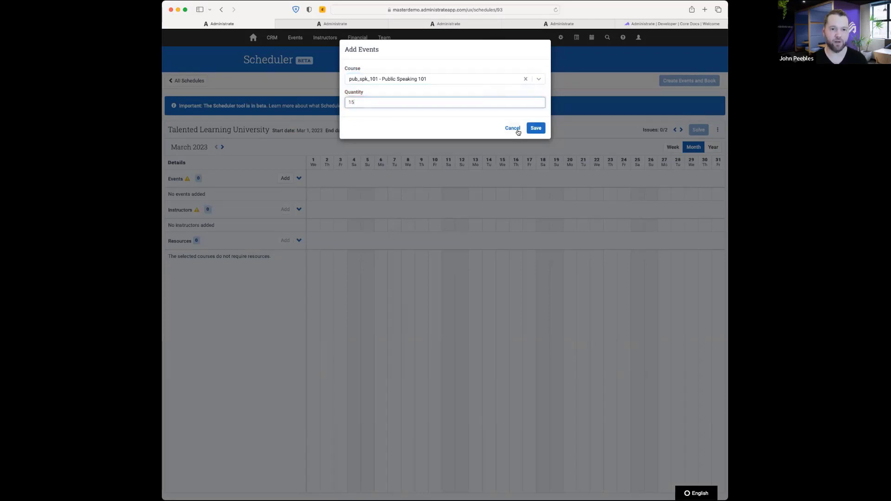
left_click(536, 130)
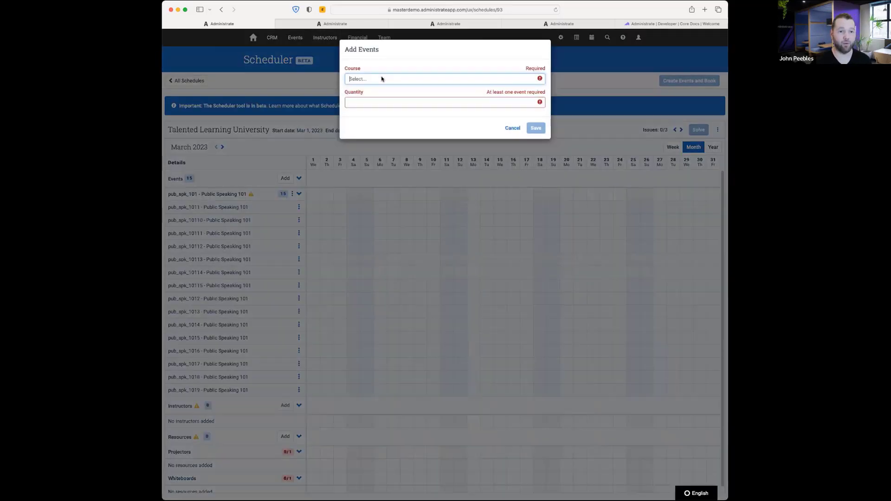
Add 15 events of the Public Speaking 201 course and collapse both courses' event lists.
left_click(384, 77)
type("pub")
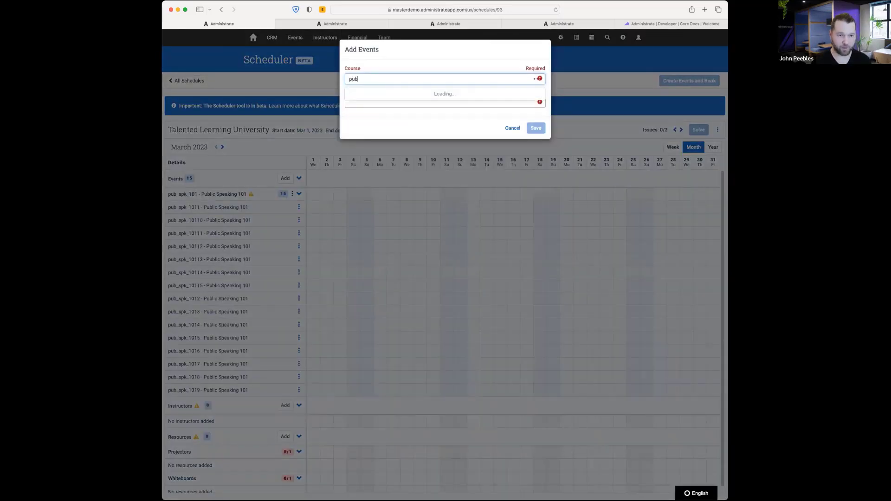
type("lic")
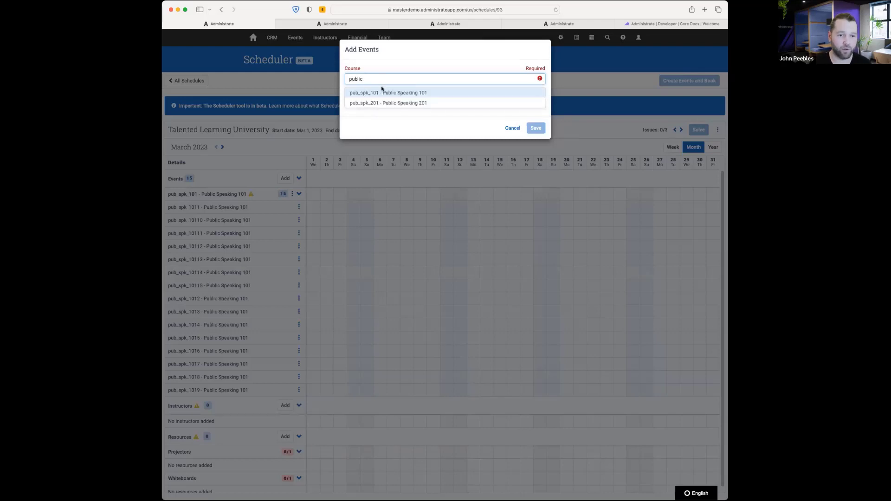
left_click(380, 102)
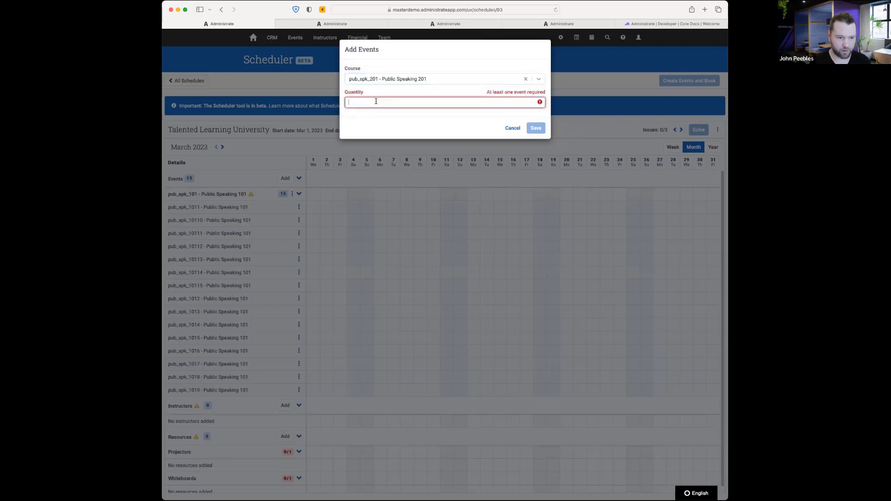
type("1")
key("BackSpace")
type("15")
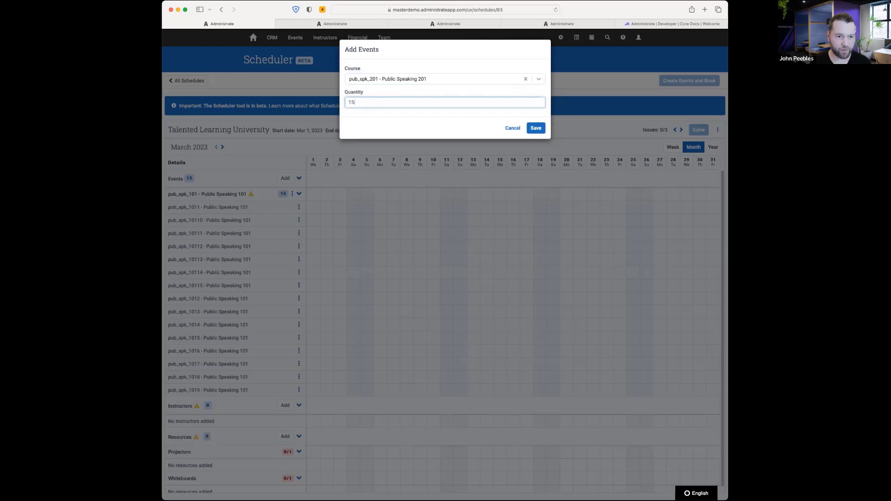
left_click(534, 129)
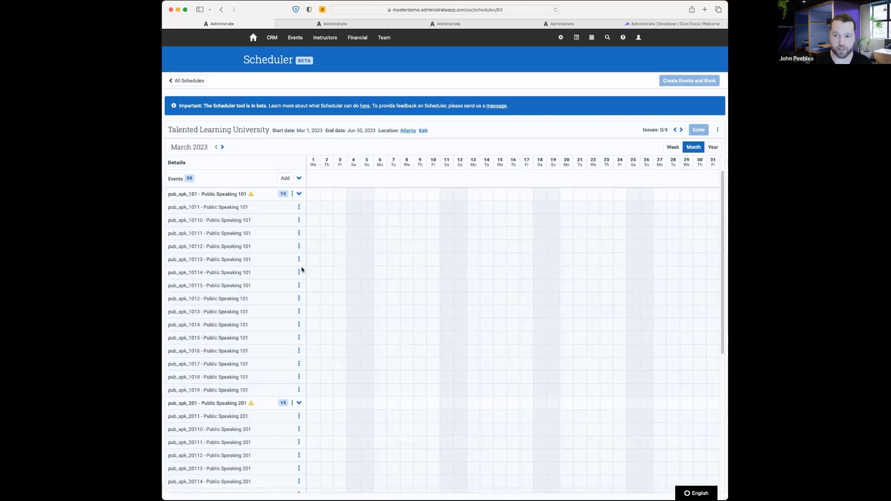
left_click(299, 194)
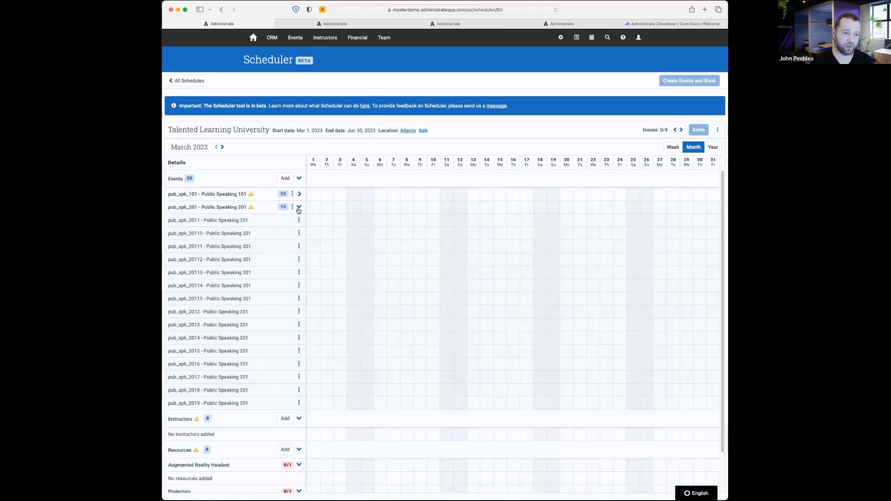
left_click(299, 207)
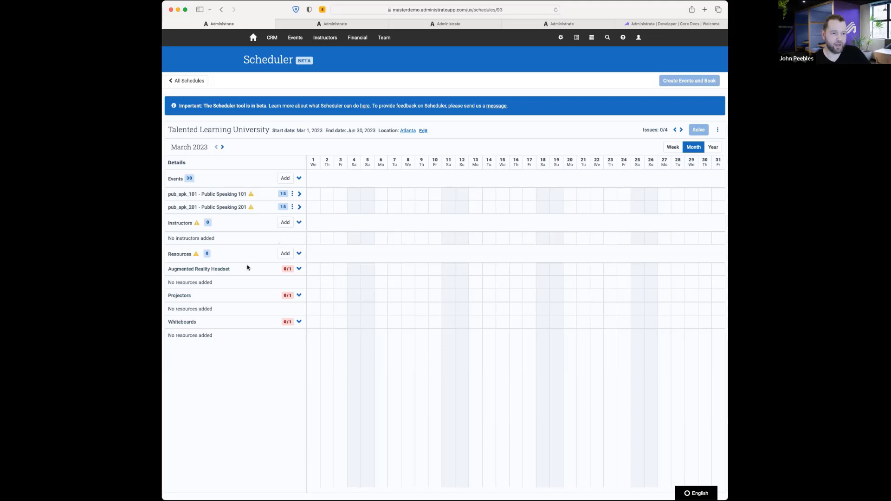
Filter the available instructors by Public Speaking 101 and Public Speaking 201, and add all matching instructors to the schedule.
mouse_move(251, 196)
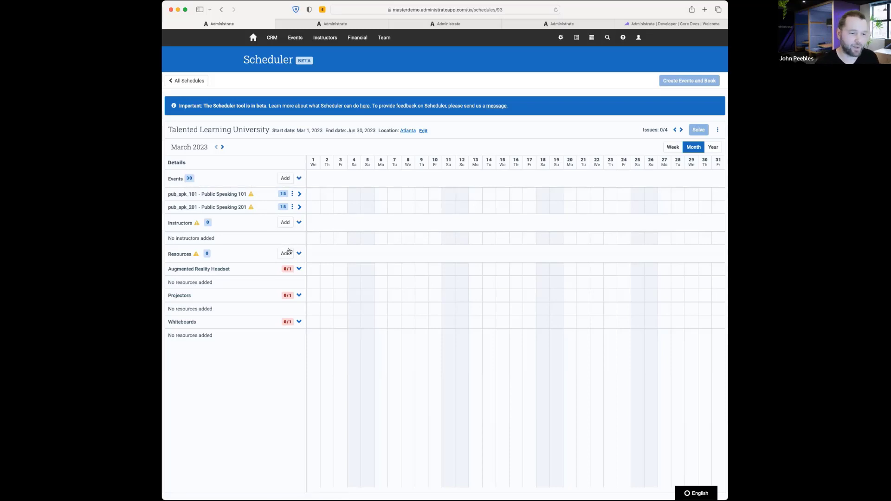
left_click(286, 222)
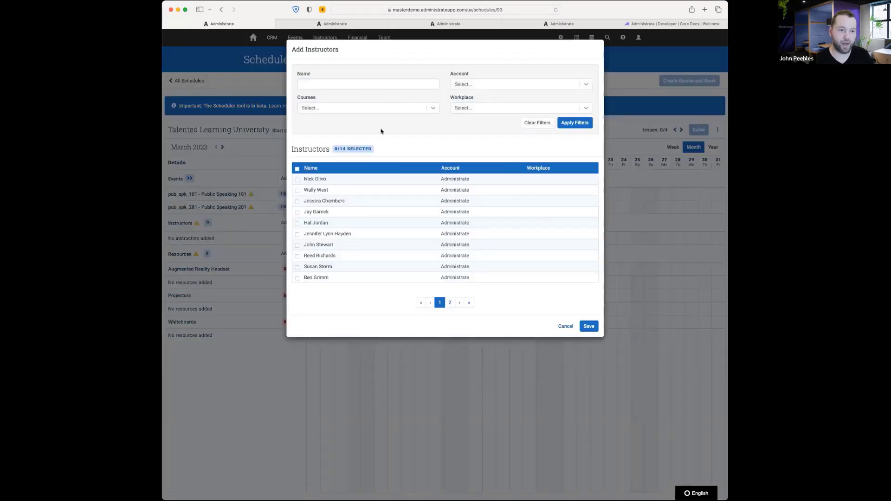
left_click(329, 109)
left_click(333, 121)
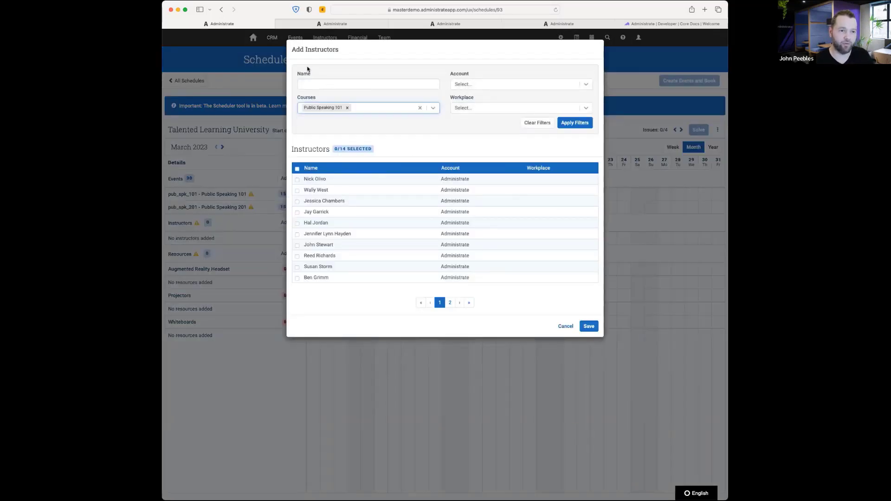
left_click(370, 108)
left_click(363, 120)
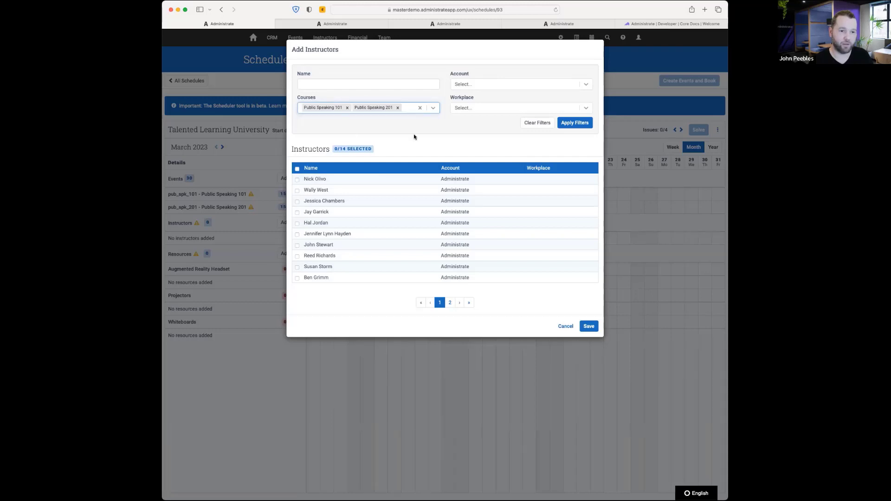
left_click(565, 123)
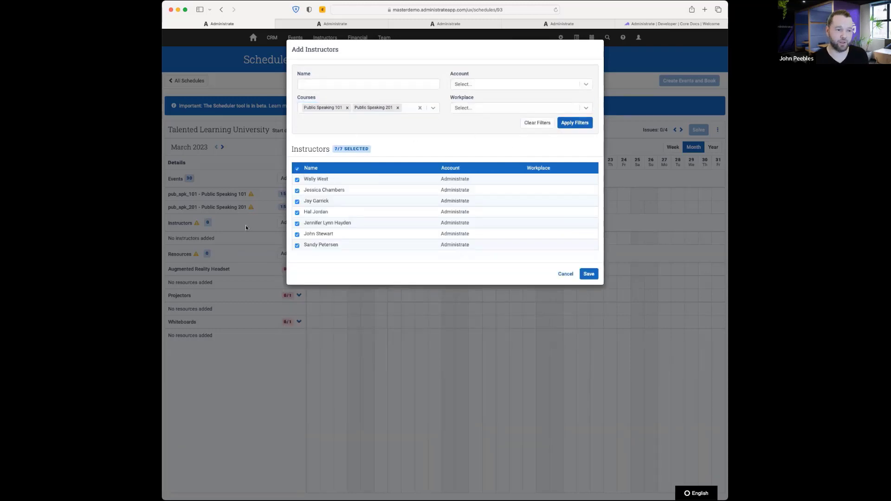
left_click(589, 274)
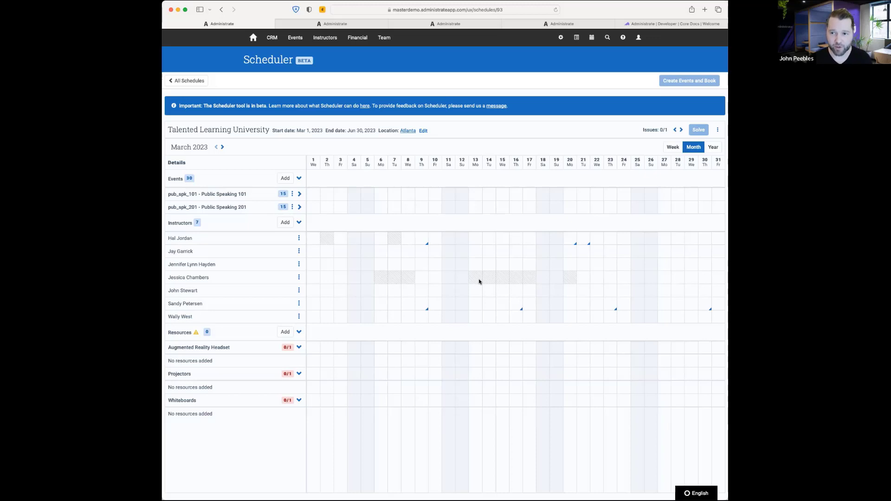
View the first listed instructor's existing booking on March 9.
left_click(425, 244)
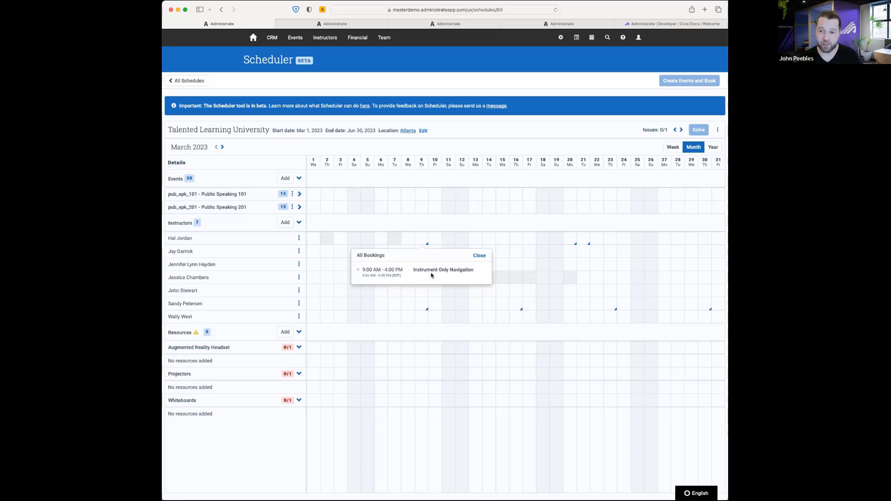
left_click(439, 239)
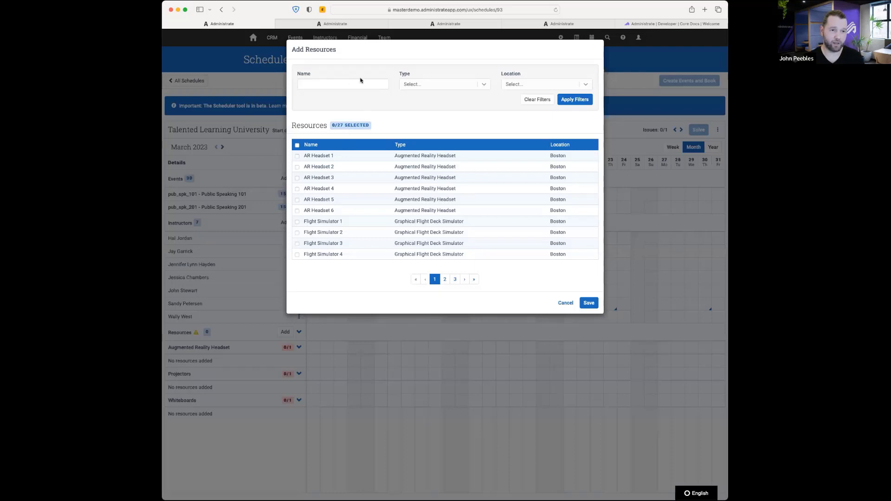
Filter the available resources by the Augmented Reality Headset type and add all matching headsets to the schedule.
left_click(428, 84)
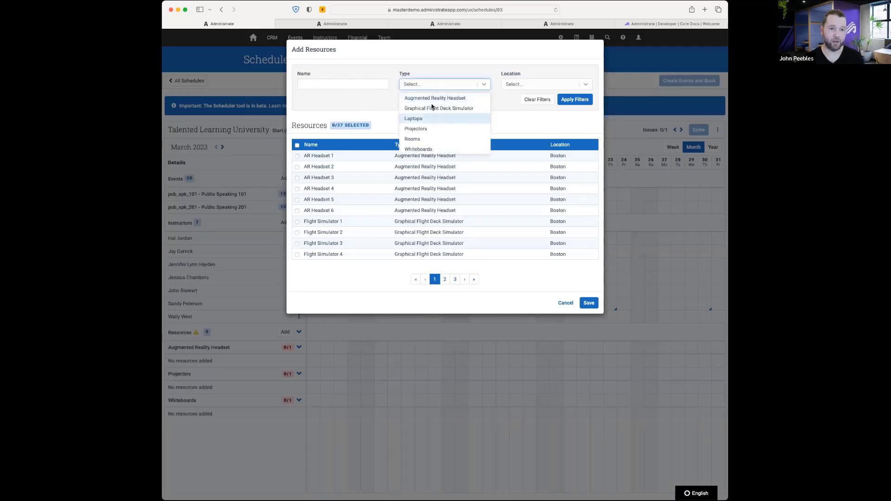
left_click(432, 101)
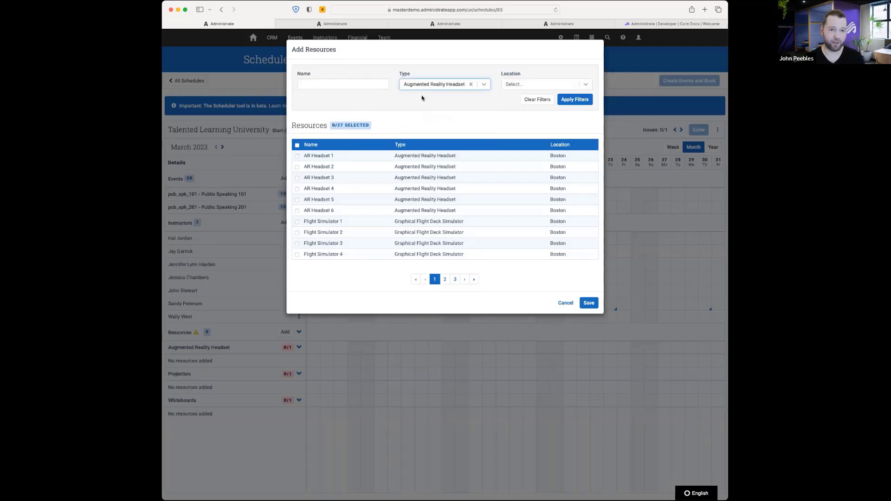
left_click(581, 103)
left_click(298, 146)
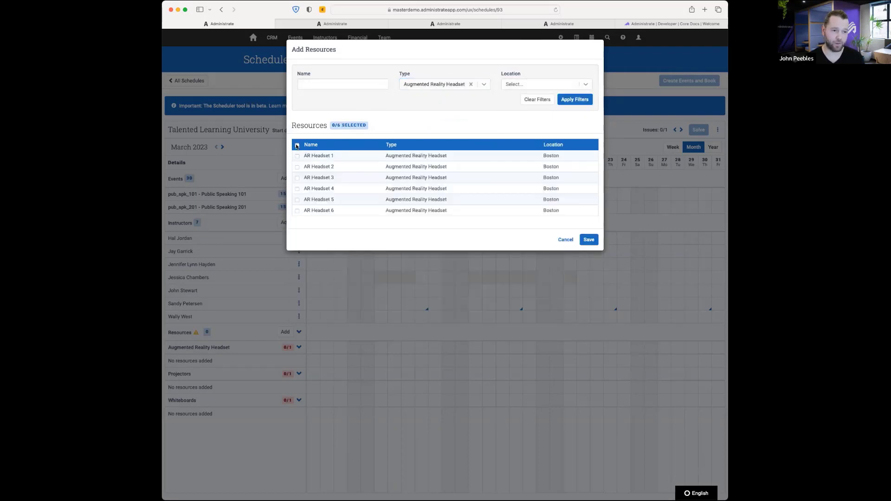
left_click(589, 240)
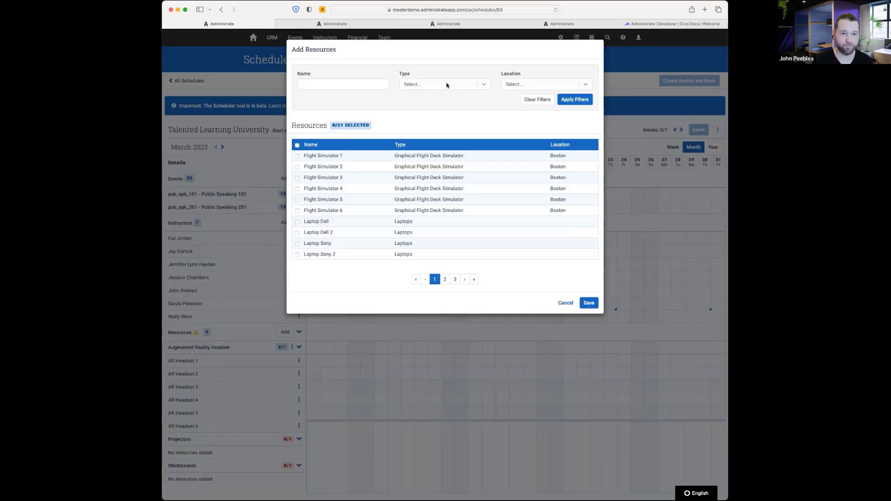
Filter the available resources by the Projectors type and add Projector 1 and Projector 2 to the schedule.
left_click(445, 84)
left_click(412, 129)
left_click(575, 100)
left_click(297, 158)
left_click(297, 167)
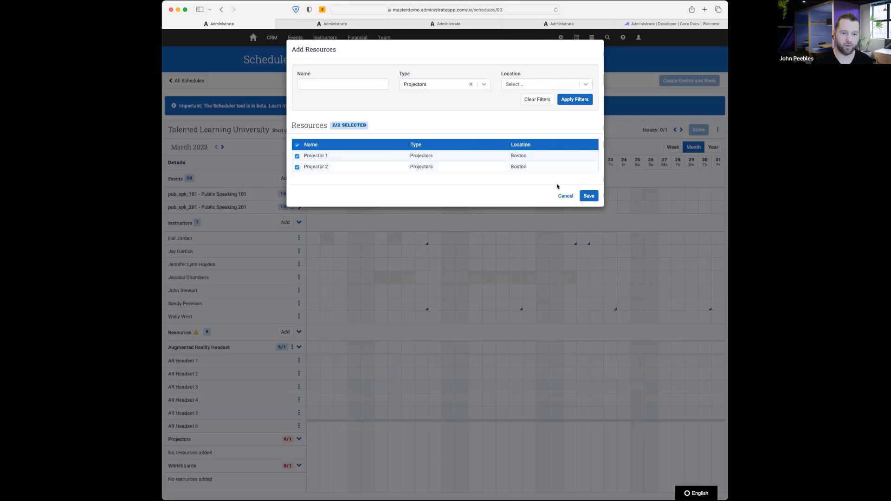
left_click(588, 196)
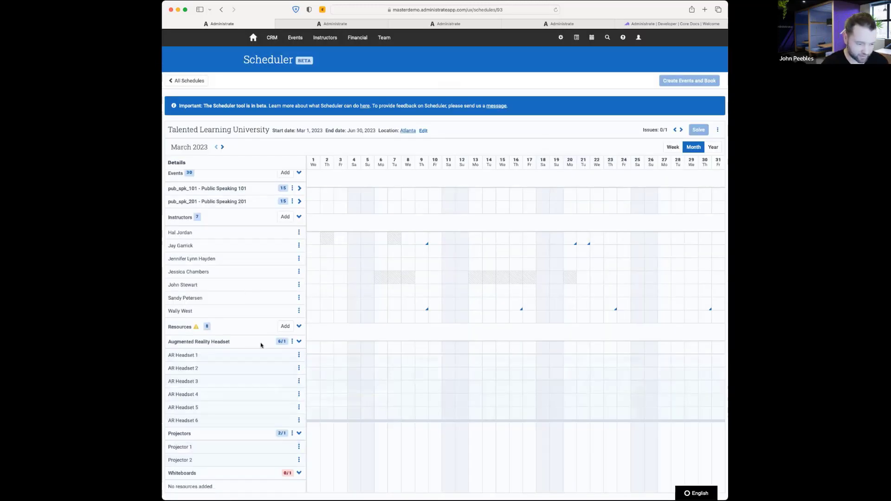
Filter the available resources by the Whiteboards type and add Whiteboard 1, Whiteboard 2 and Whiteboard 3 to the schedule.
left_click(285, 326)
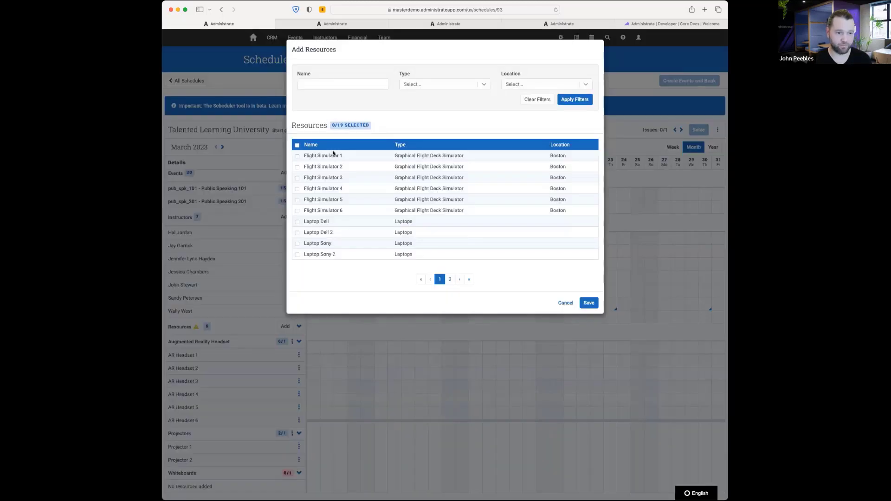
left_click(438, 86)
left_click(434, 149)
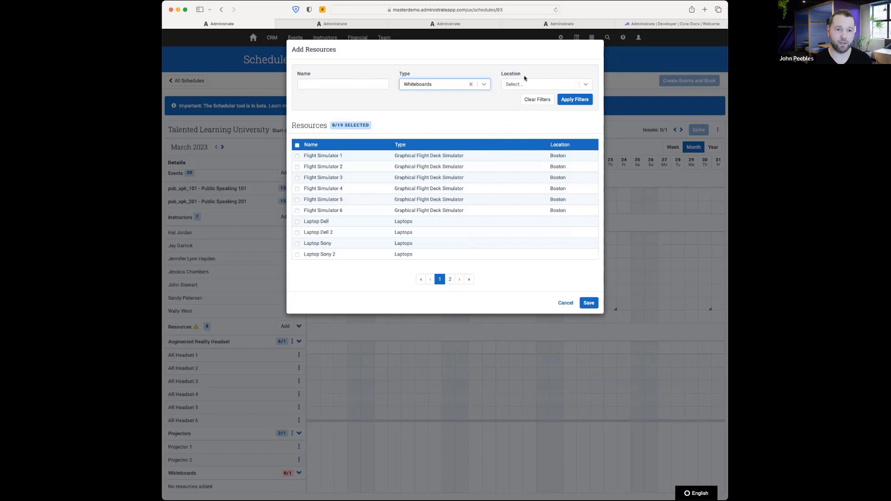
left_click(568, 100)
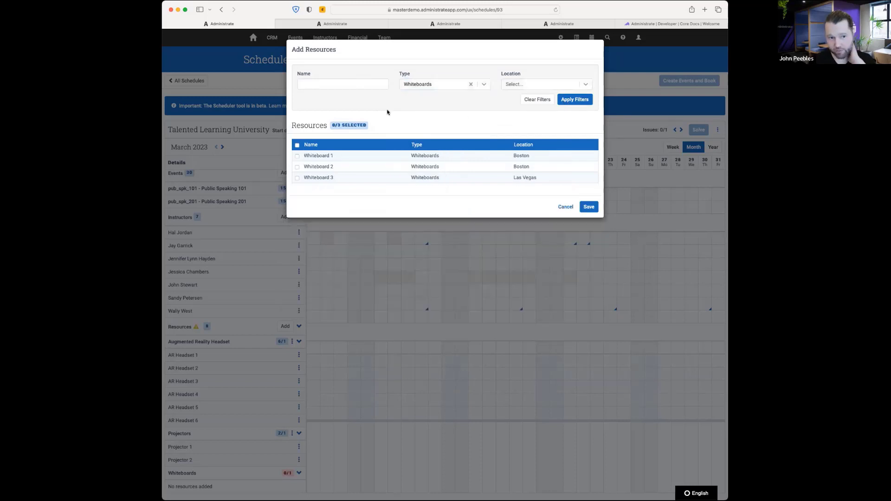
left_click(297, 145)
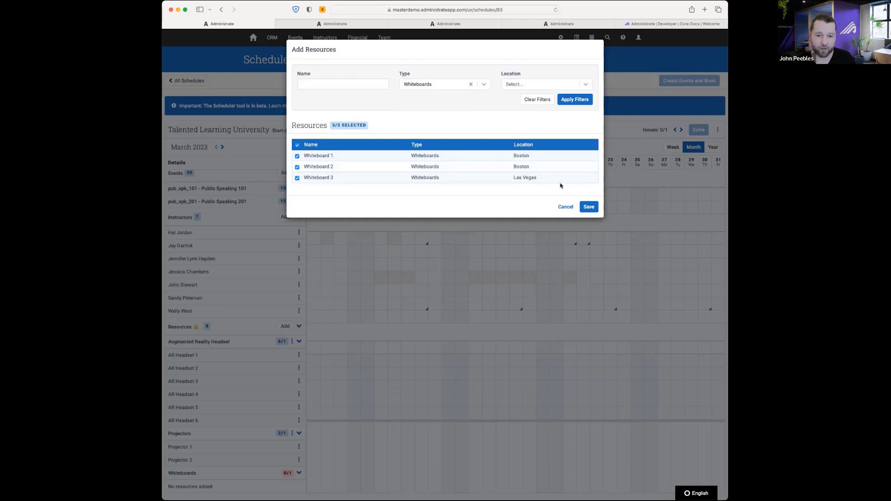
left_click(590, 207)
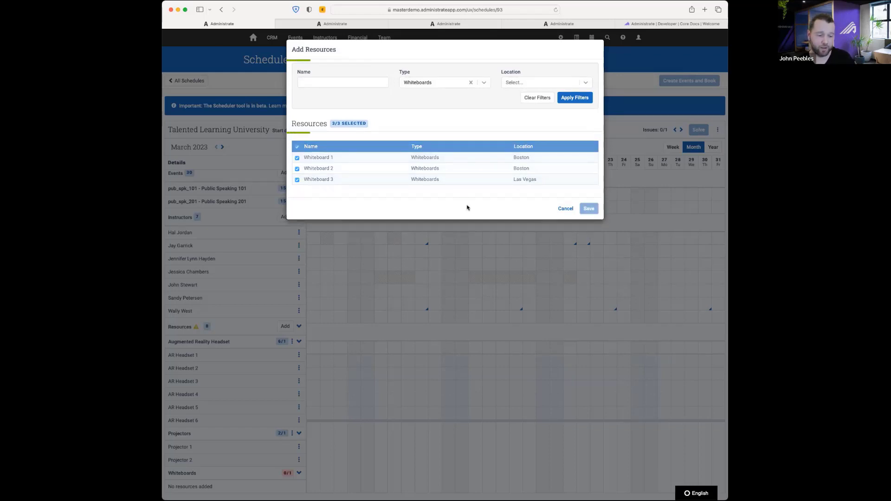
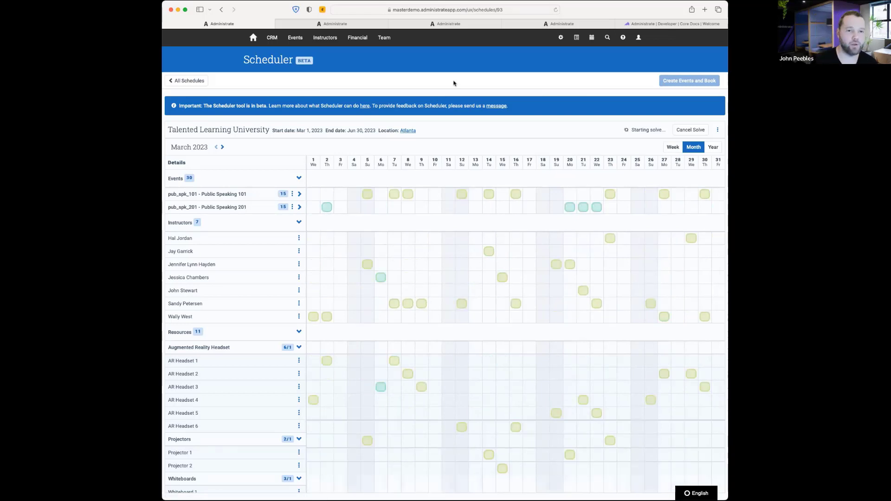
Switch to the Sales Training (January 2023) schedule and move the first session of pub_spk_ep2 - Effective Presentations to January 3.
left_click(346, 27)
left_click(399, 24)
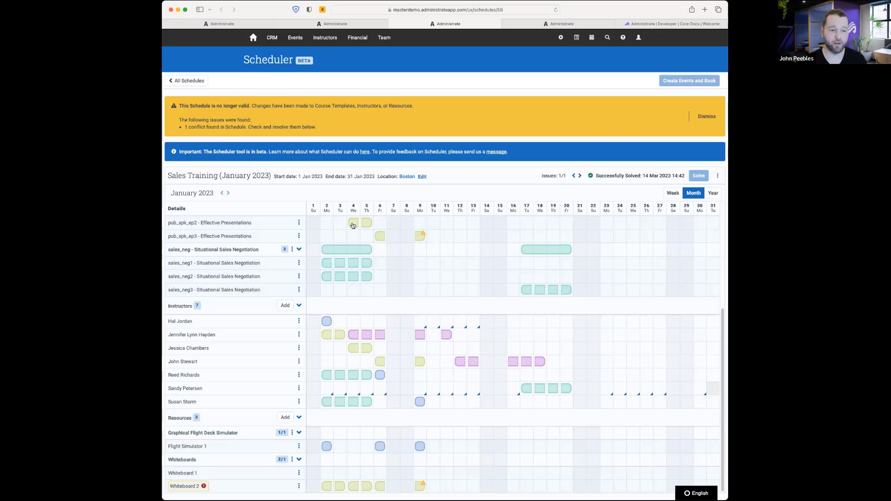
left_click_drag(348, 224, 343, 247)
scroll(346, 223, "up", 1)
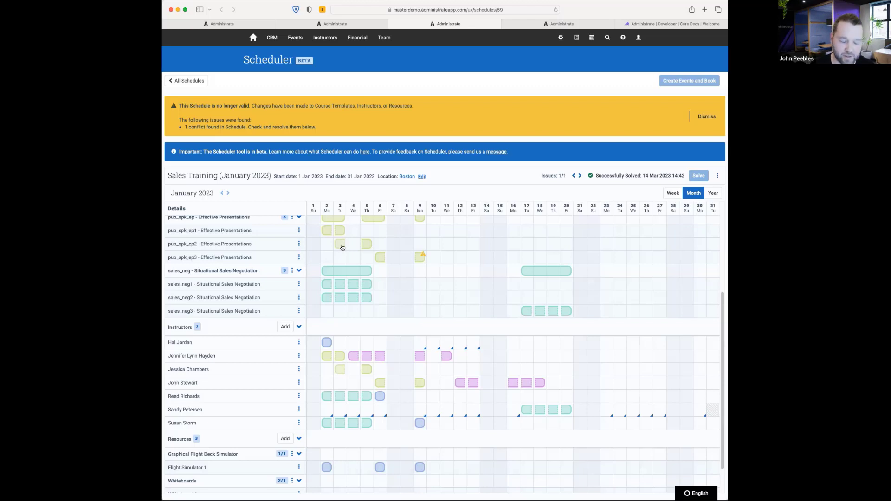
mouse_move(342, 248)
left_mouse_down()
mouse_move(351, 248)
mouse_move(342, 249)
left_mouse_up()
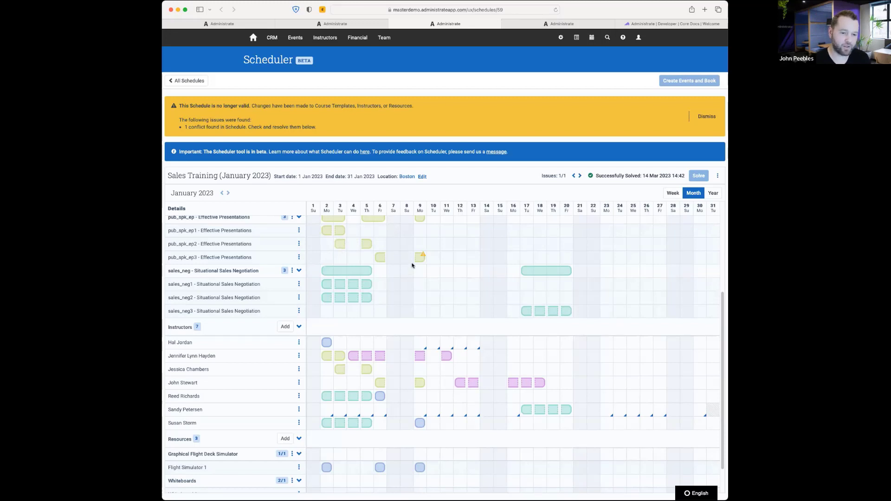
Examine the Sales Training schedule's last solve date, its issue indicator and the Whiteboard 2 conflict on January 9.
mouse_move(422, 257)
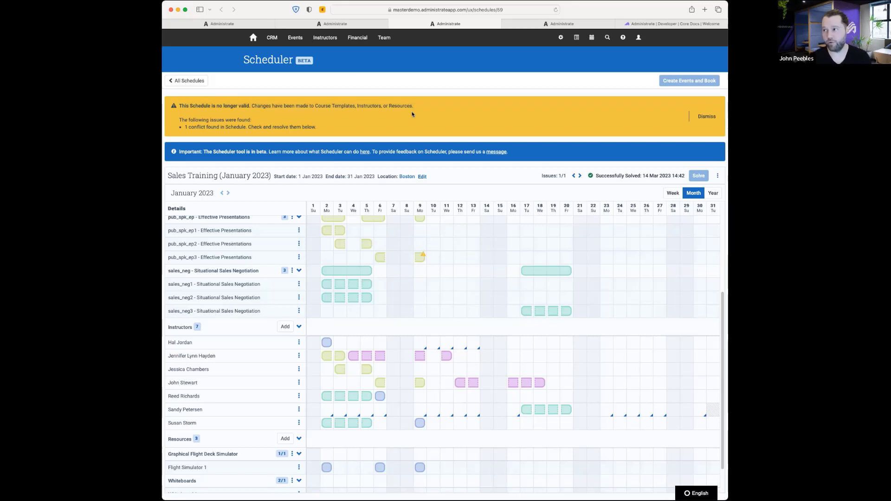
left_click_drag(639, 177, 686, 177)
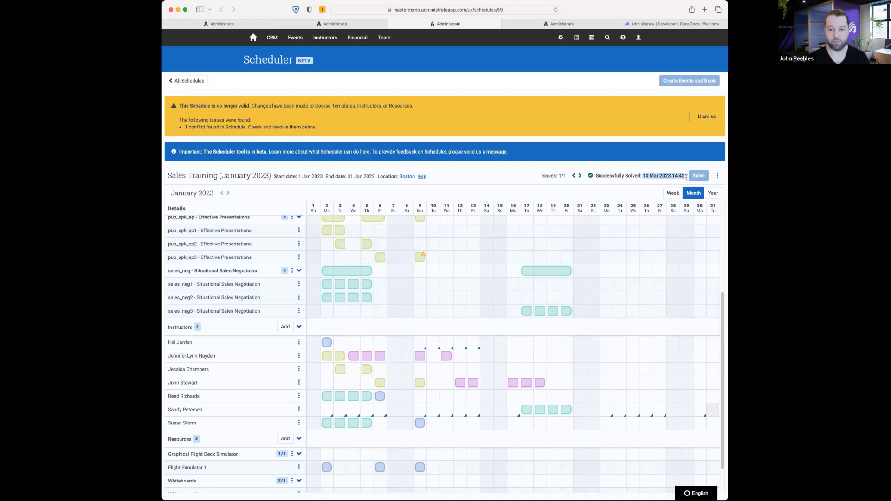
left_click(378, 114)
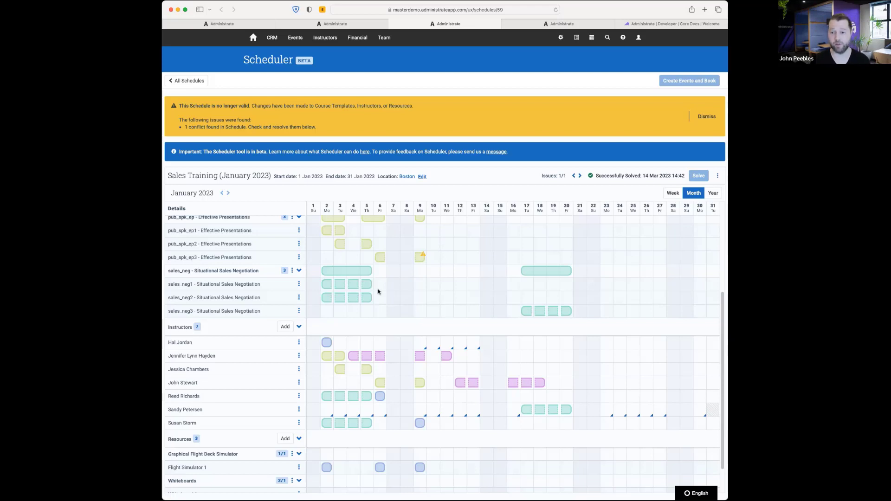
scroll(389, 284, "down", 2)
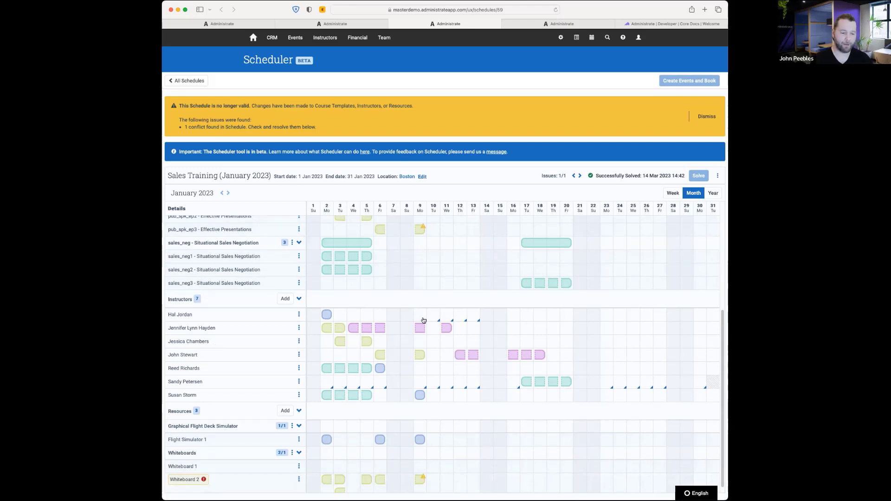
scroll(391, 328, "down", 1)
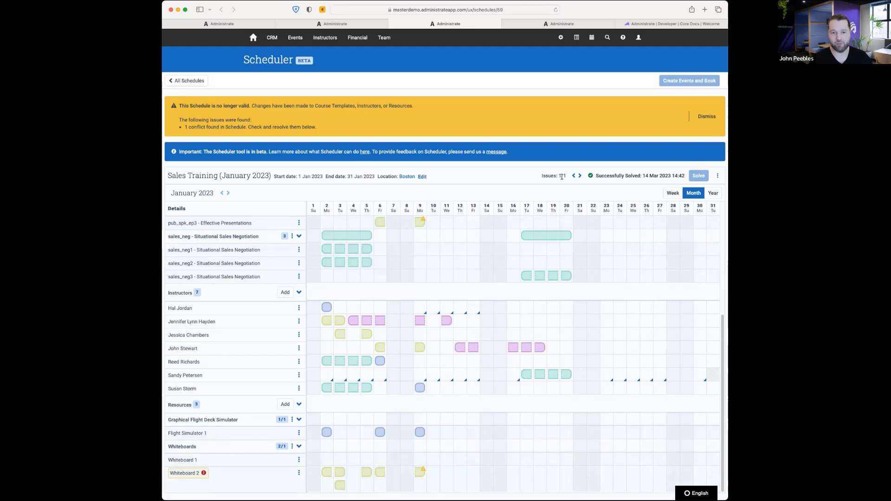
left_click_drag(541, 176, 572, 179)
left_click(515, 186)
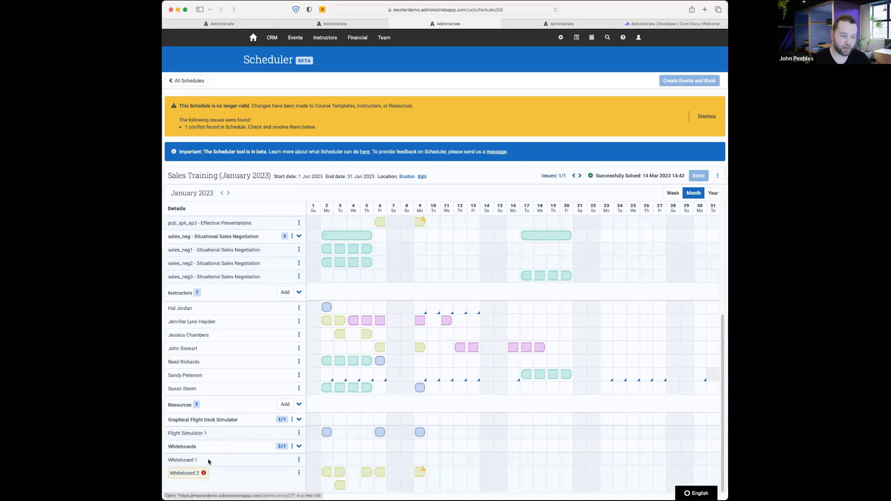
mouse_move(420, 473)
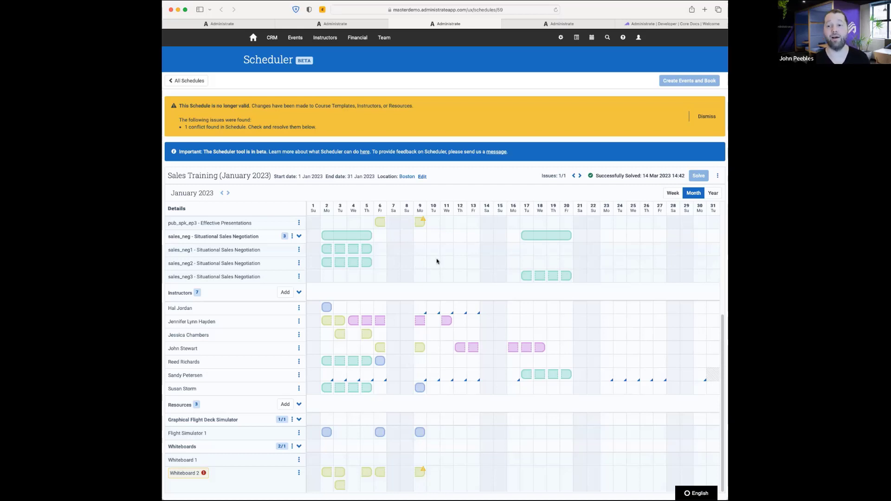
scroll(437, 261, "up", 5)
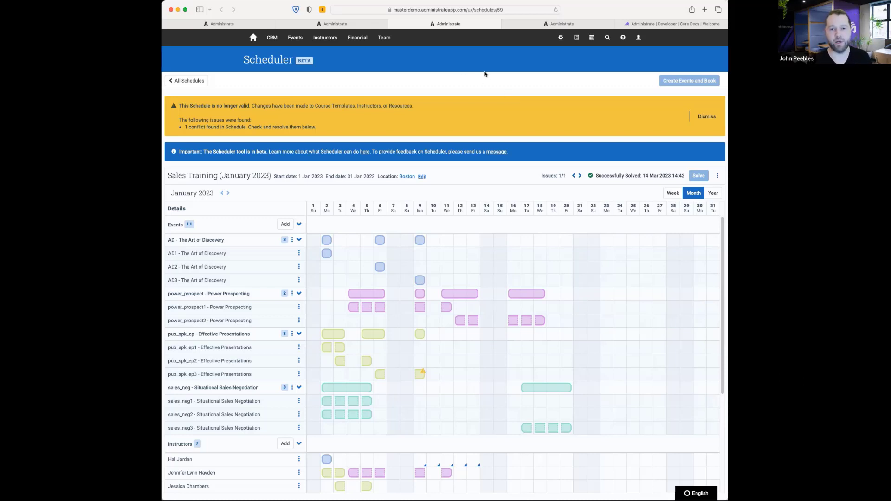
Open the reports list and create a new report for the Account entity type.
left_click(575, 38)
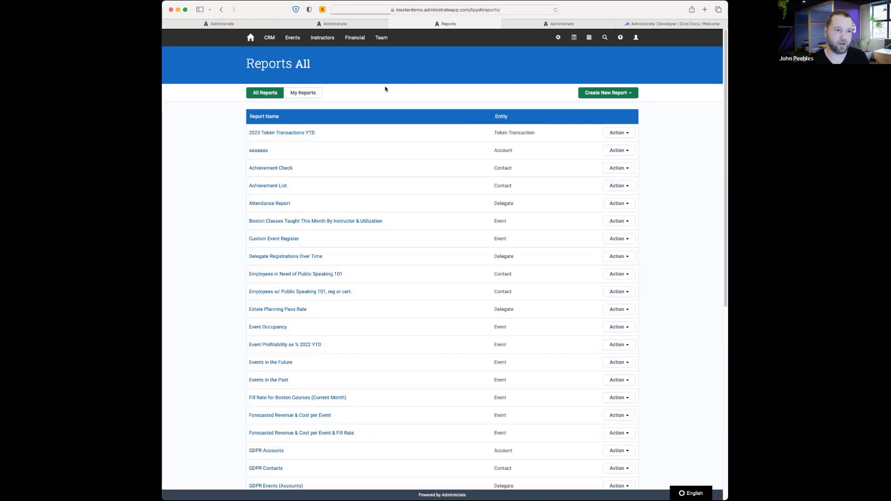
left_click(590, 94)
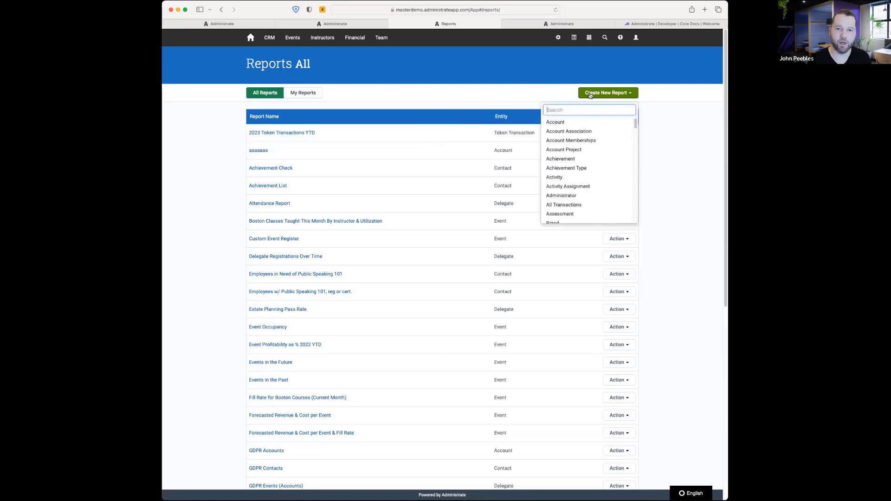
left_click(575, 121)
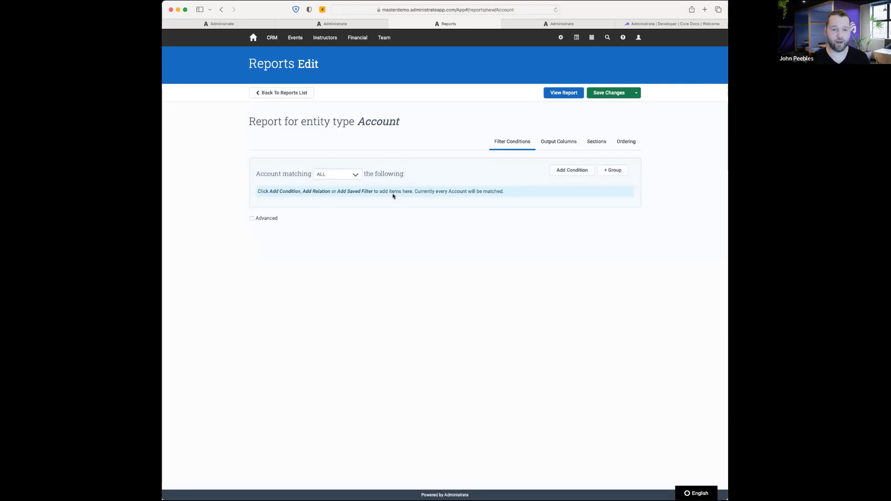
Add a filter condition to the Account report requiring Address Town to contain Edinburgh.
left_click(560, 170)
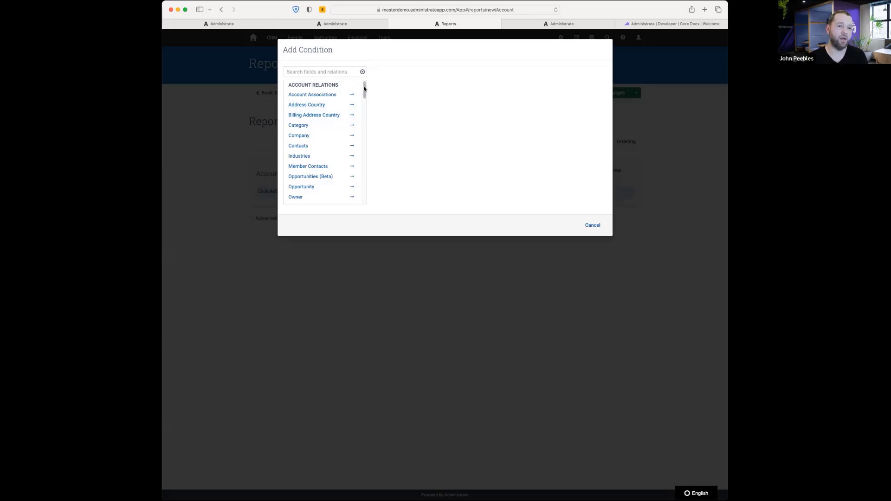
scroll(364, 89, "down", 1)
scroll(343, 95, "up", 1)
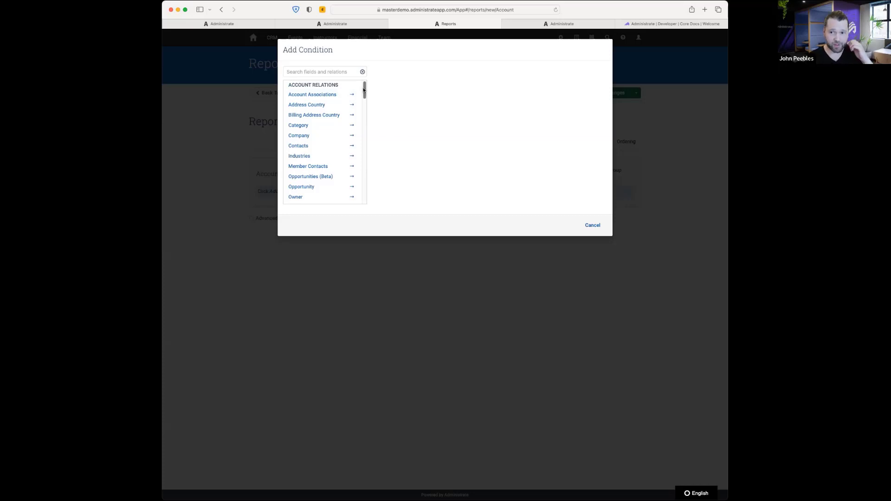
left_click_drag(364, 90, 368, 195)
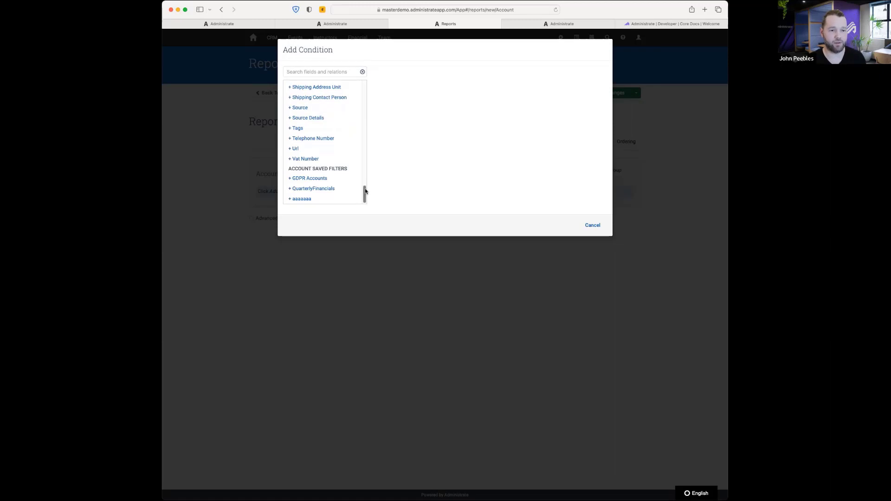
left_click_drag(367, 191, 361, 137)
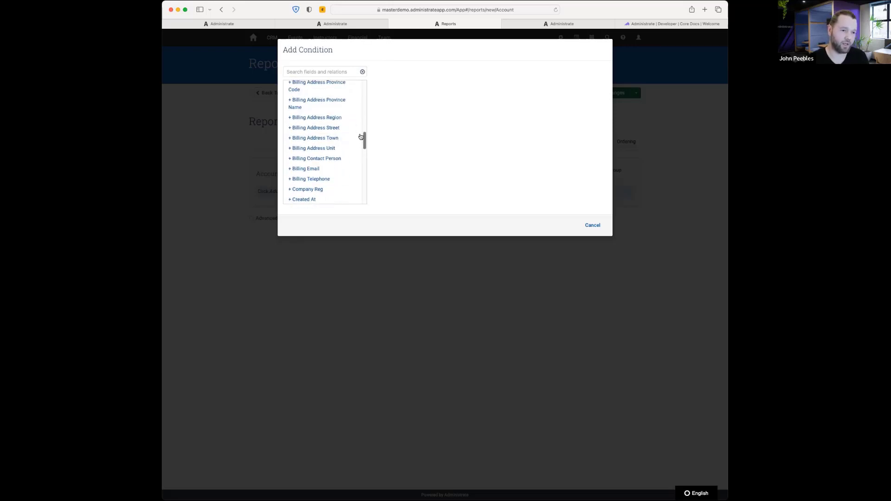
scroll(332, 115, "up", 2)
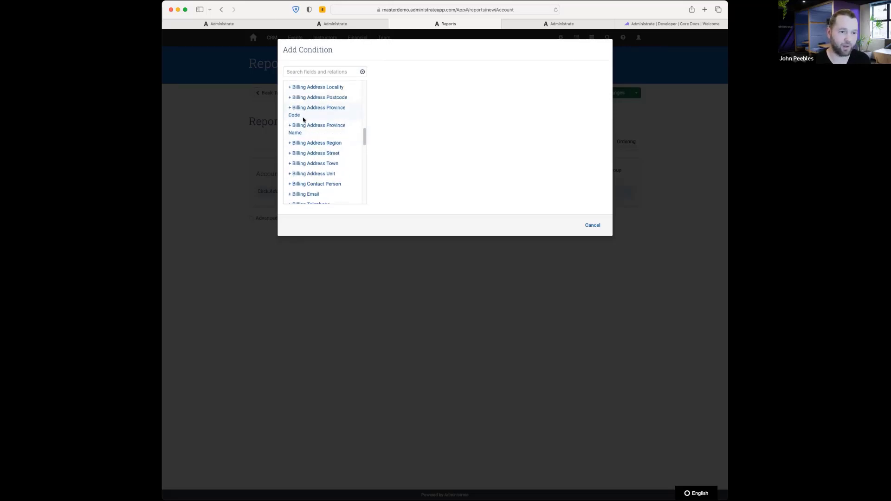
left_click_drag(365, 137, 365, 128)
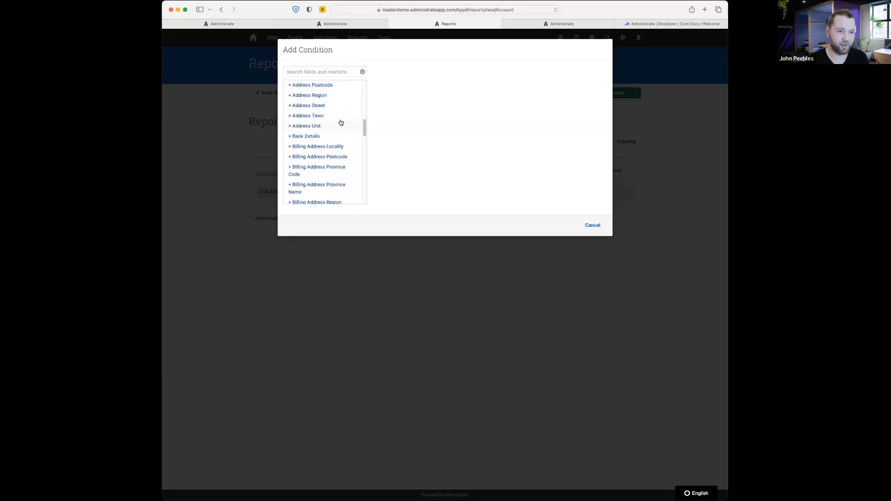
left_click(336, 116)
left_click(460, 196)
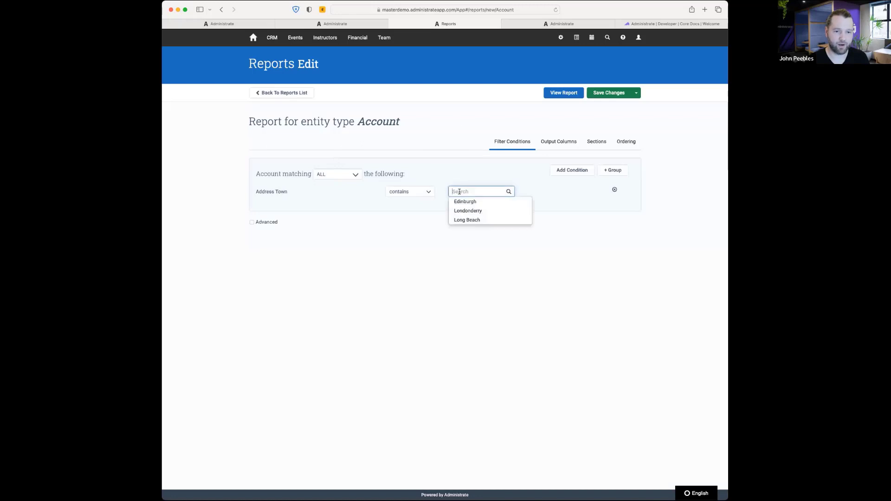
left_click(467, 199)
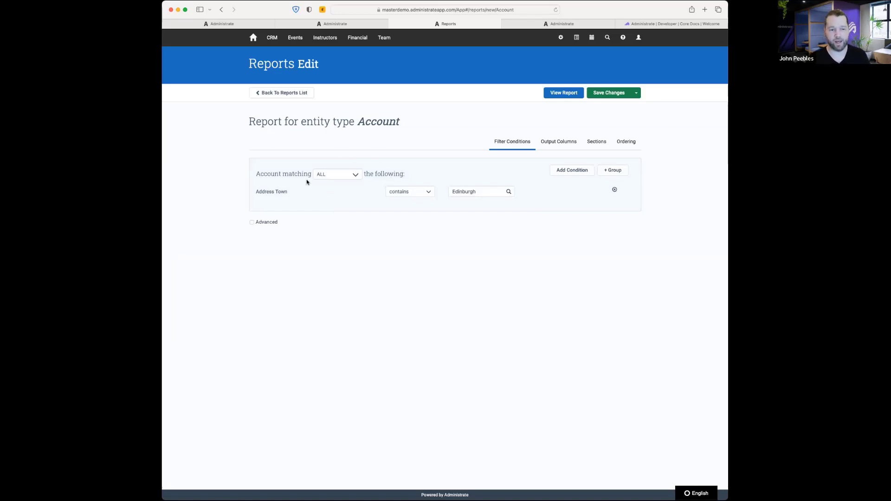
left_click_drag(261, 190, 288, 192)
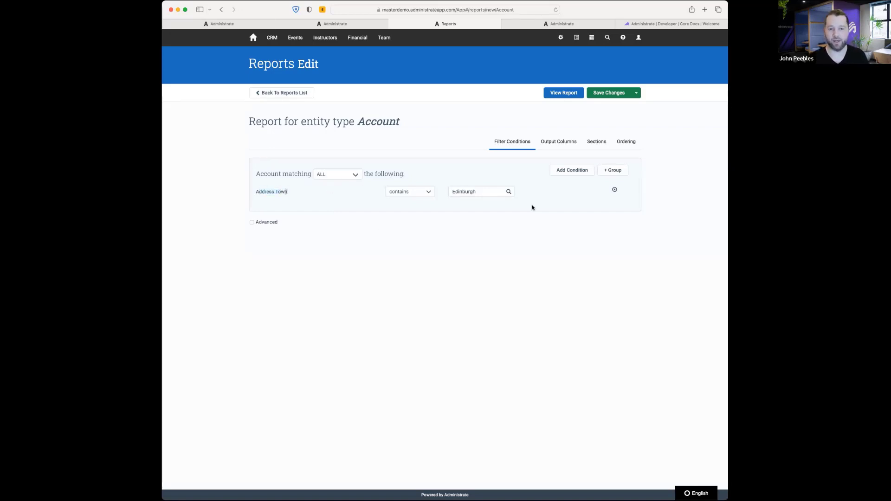
Add Name and ID output columns to the Account report and move the ID column to the first position.
left_click(552, 143)
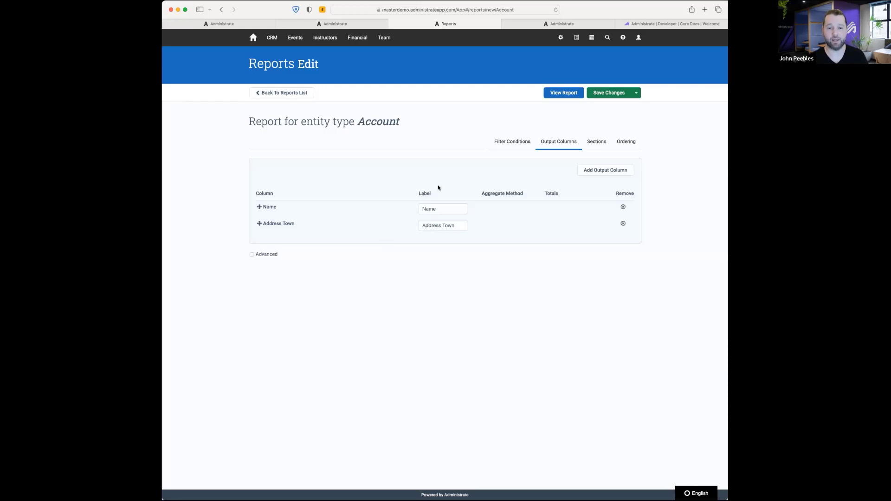
left_click(586, 172)
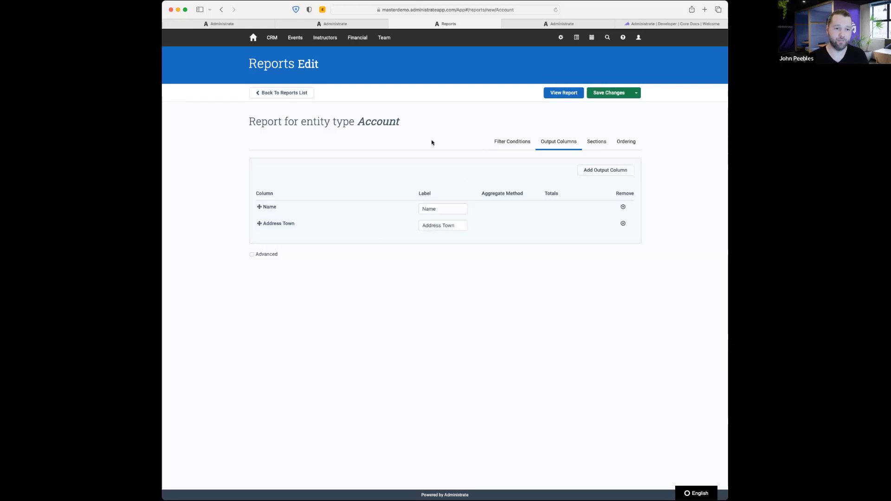
scroll(328, 119, "down", 5)
left_click_drag(365, 111, 364, 165)
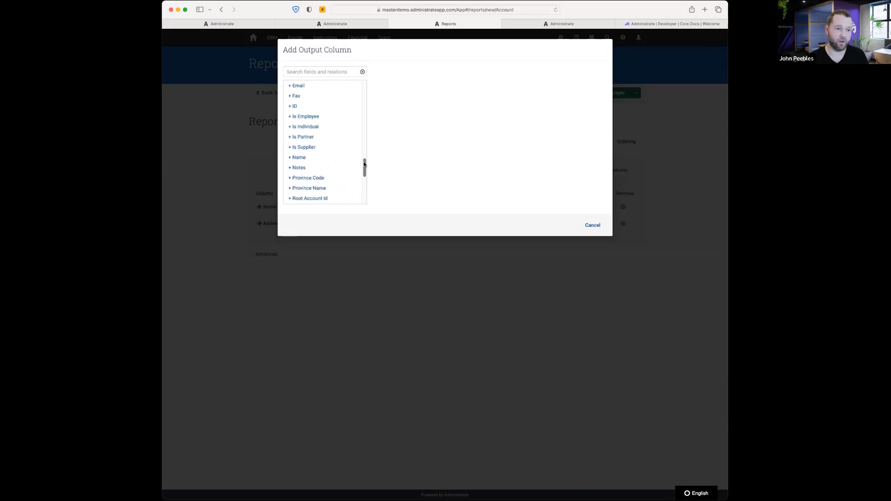
left_click(320, 159)
left_click(599, 170)
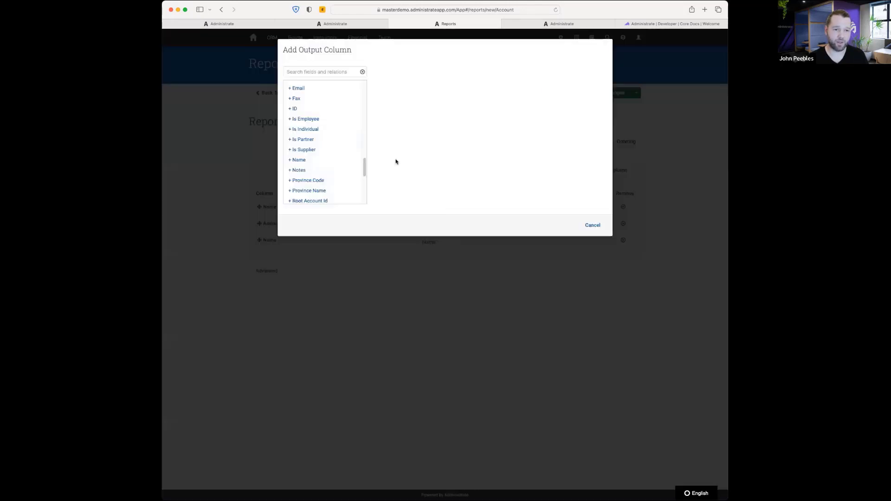
left_click(319, 109)
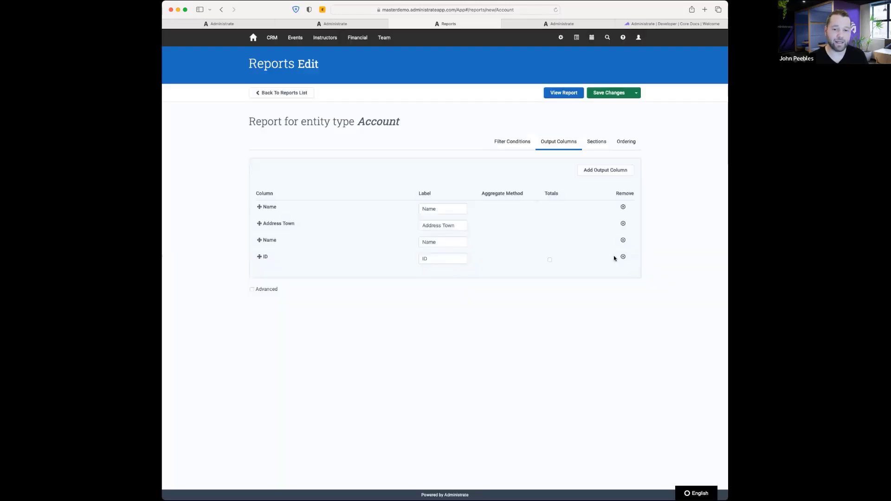
left_click_drag(256, 258, 259, 226)
Review the report's section and ordering settings, view its results, and inspect the export options without exporting.
left_click(596, 141)
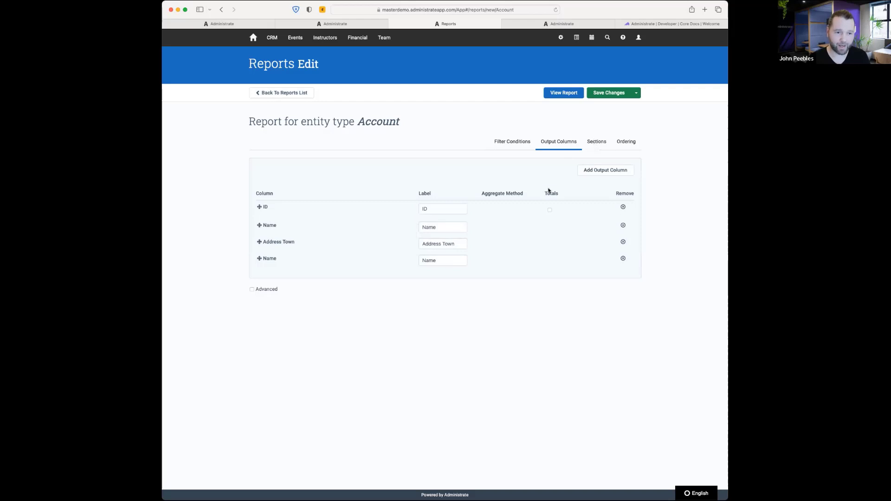
left_click(635, 141)
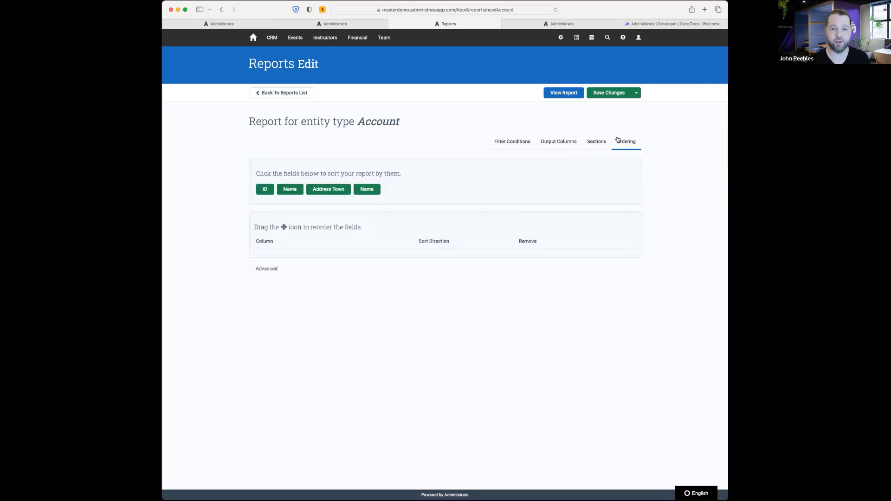
left_click(562, 93)
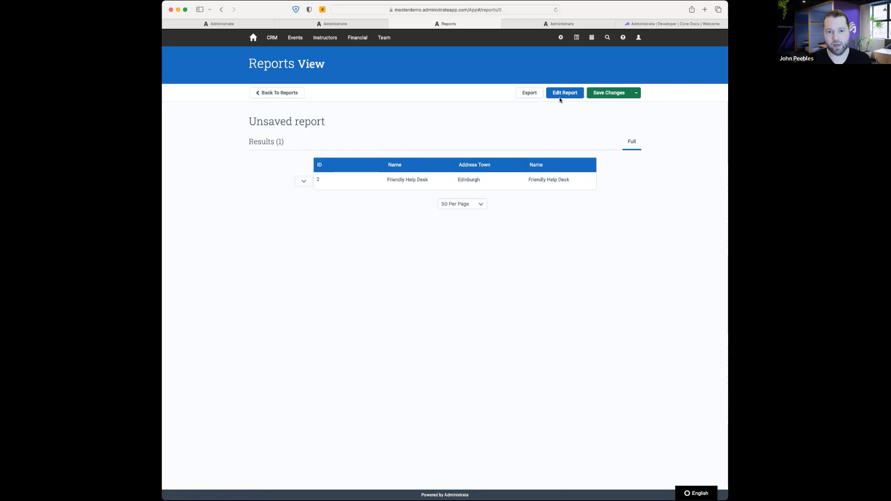
left_click(530, 93)
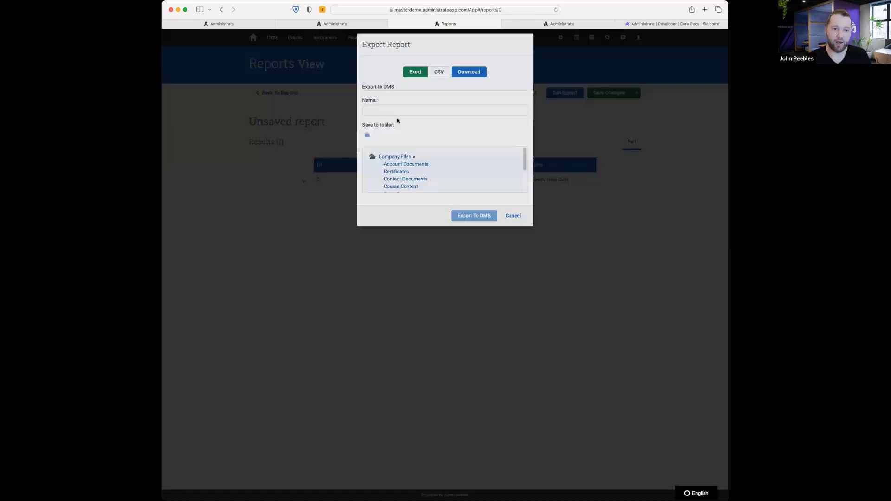
left_click(511, 223)
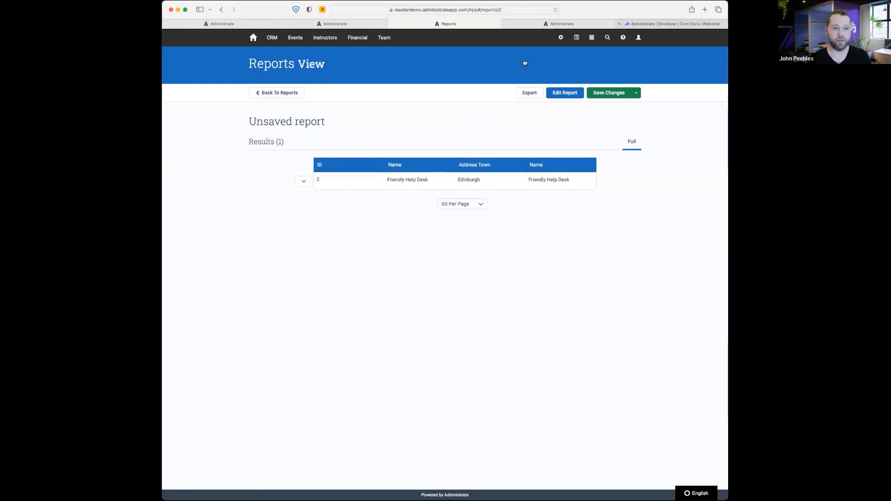
Switch to the Administrate Developer Portal, load the live example contacts query into the editor and run it.
left_click(651, 24)
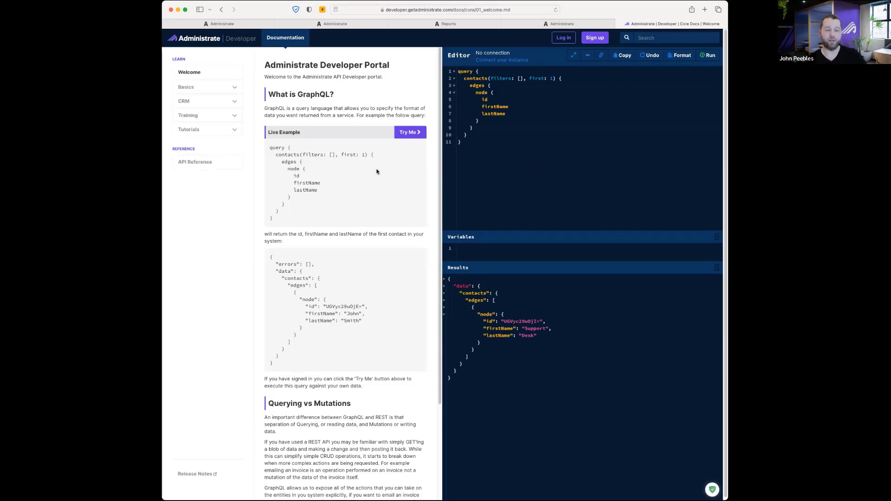
left_click(409, 133)
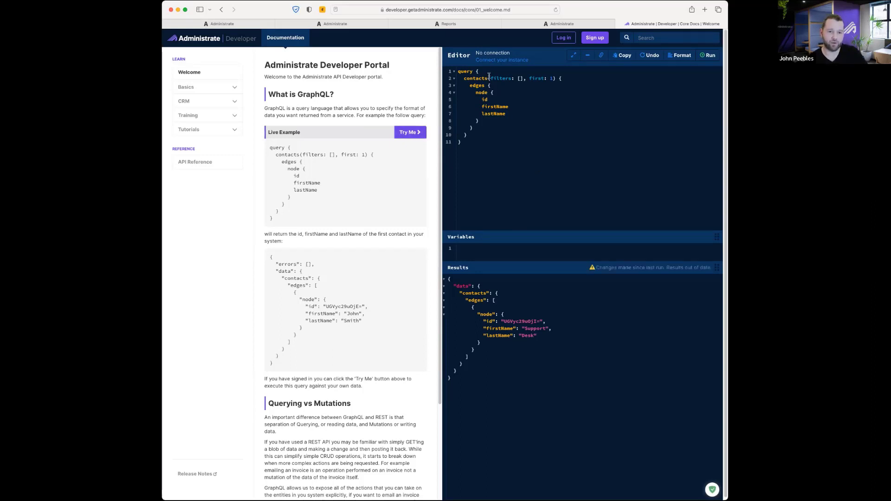
left_click_drag(478, 78, 525, 142)
left_click(519, 120)
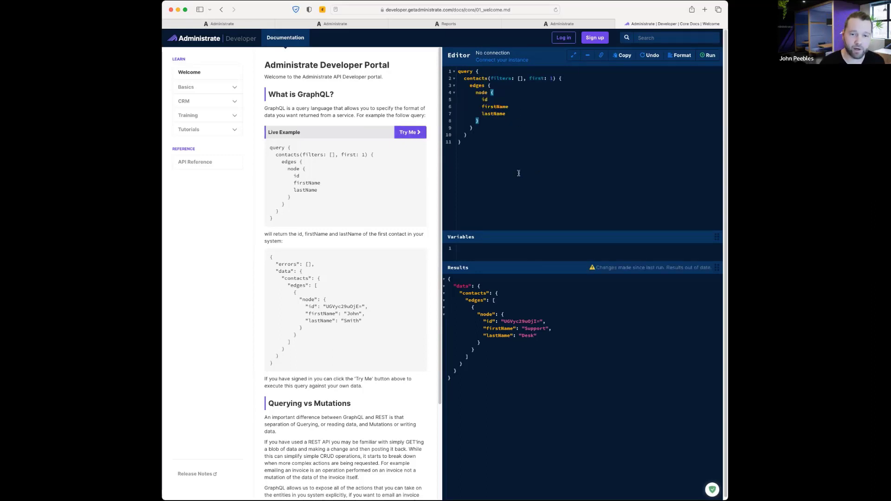
left_click(706, 56)
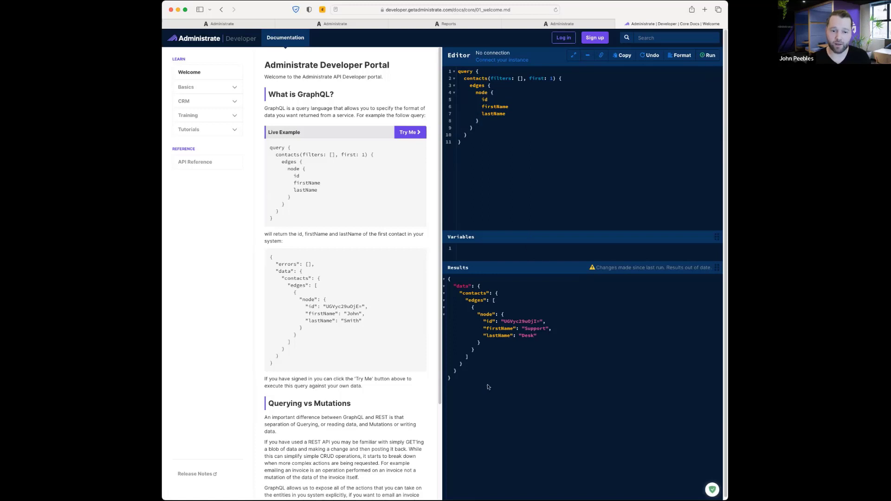
Add the locale field below lastName in the contacts query and run it.
left_click(507, 115)
key("Return")
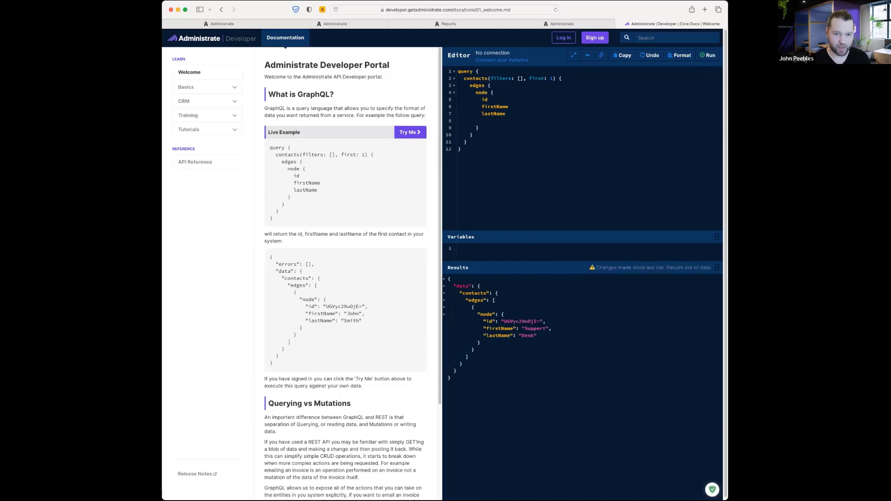
type("locale")
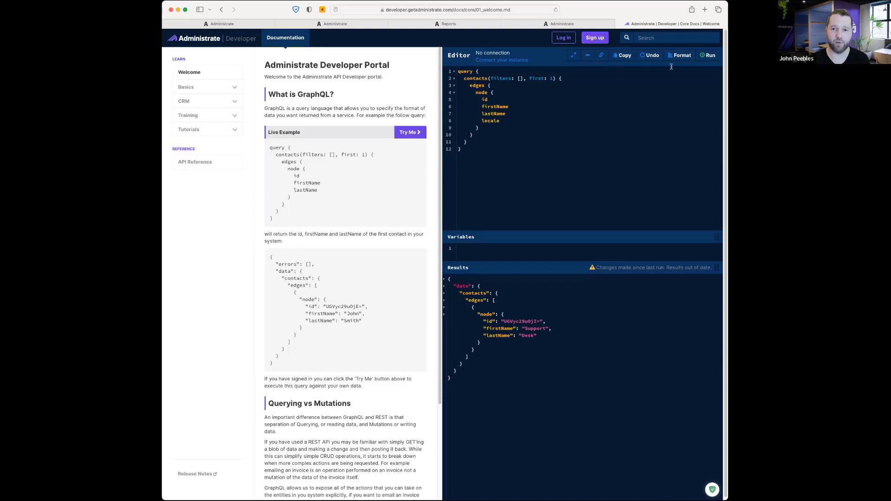
left_click(710, 55)
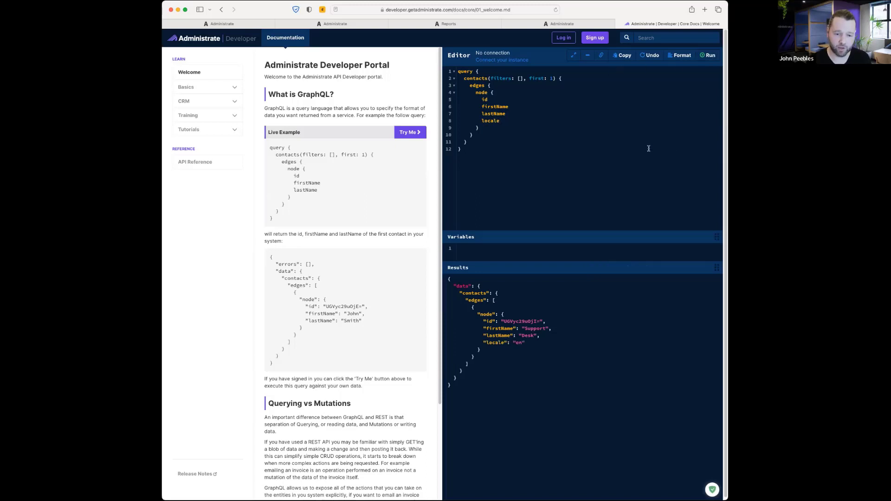
Examine the contacts query's entity, first argument and node fields, and compare them with the returned node data.
double_click(467, 78)
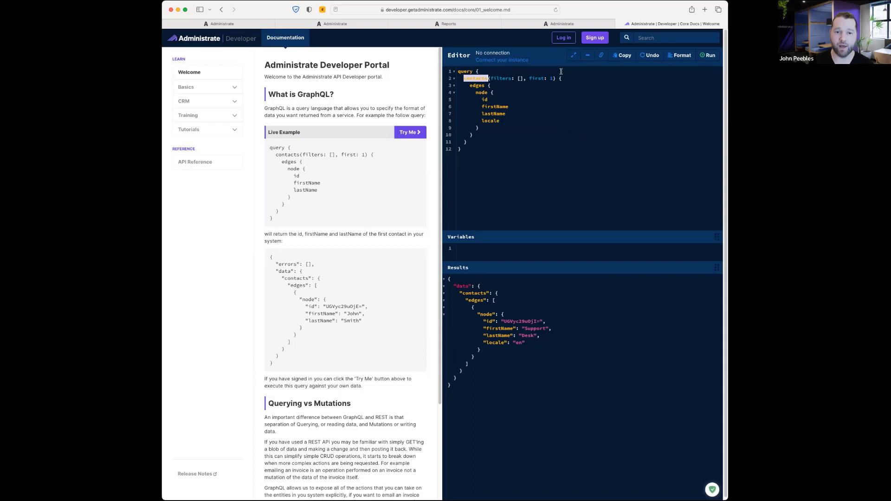
left_click_drag(529, 78, 553, 78)
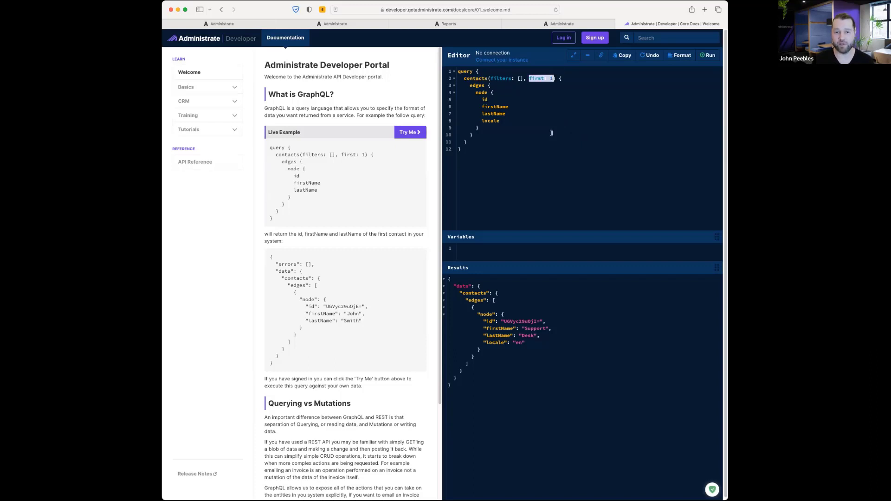
left_click(489, 85)
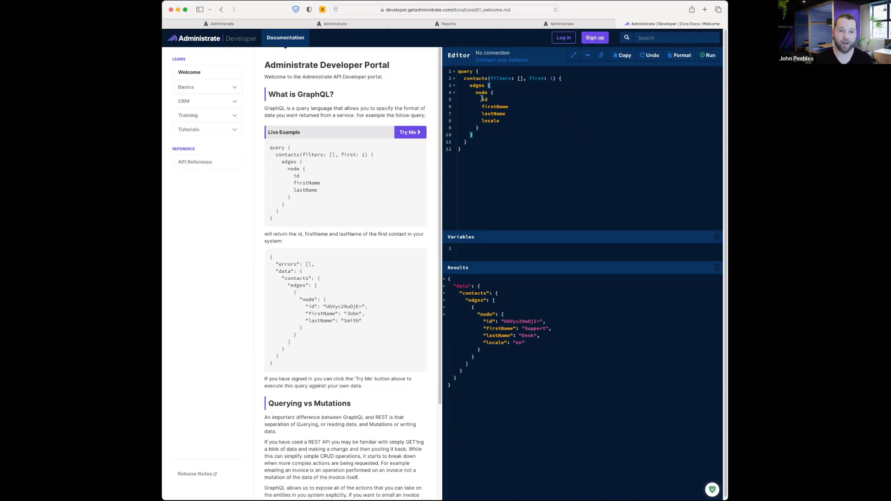
left_click_drag(481, 99, 503, 107)
left_click(486, 101)
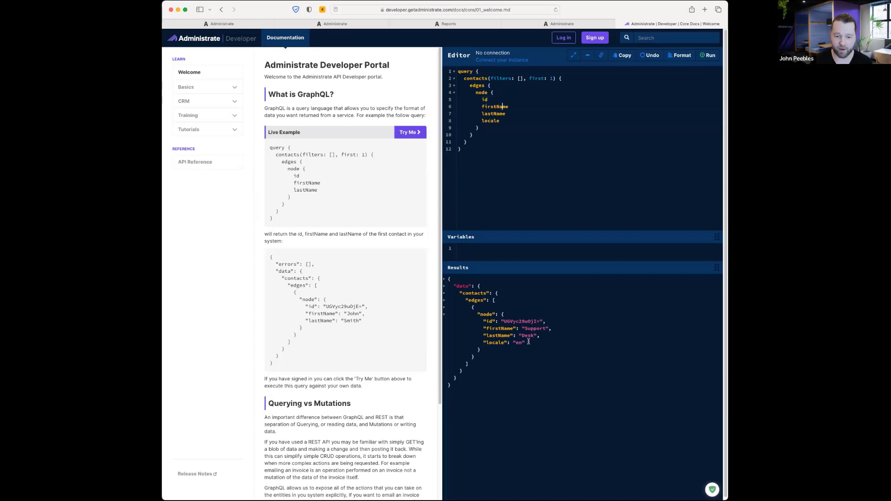
left_click_drag(528, 342, 487, 314)
left_click(487, 314)
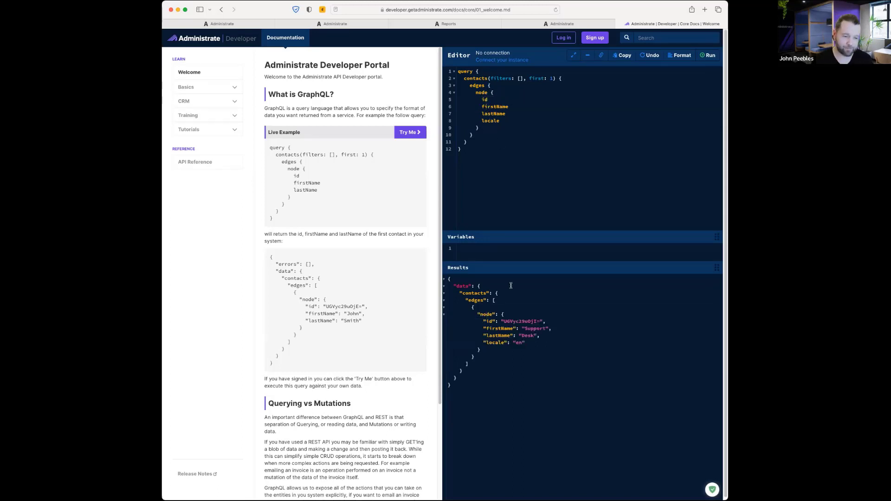